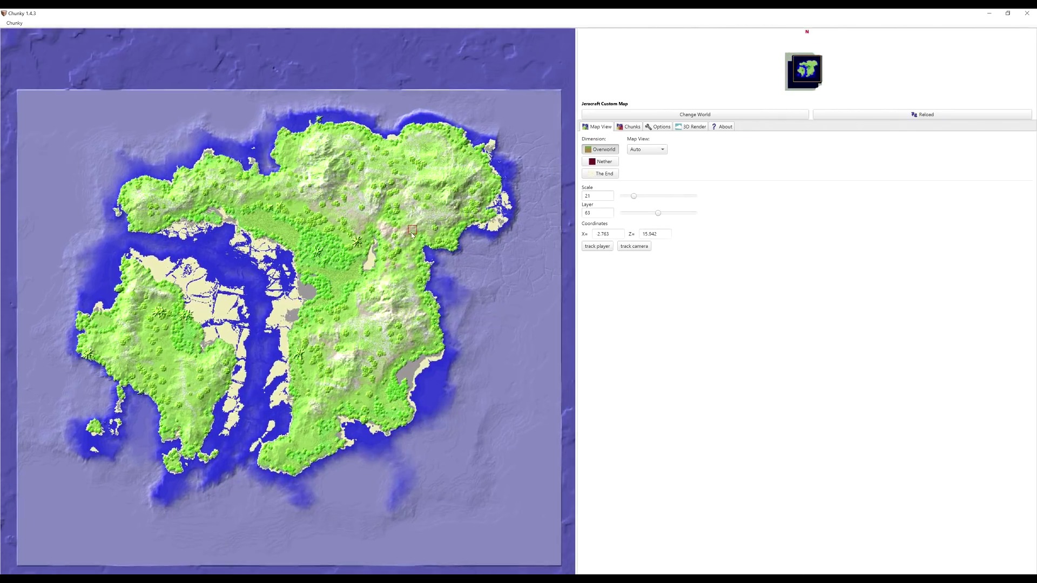
Step: Scroll up past the jungle temple intro render to reach the Chunky Launcher window
{"action": "scroll", "coordinate": [401, 248], "scroll_direction": "up", "scroll_amount": 5}
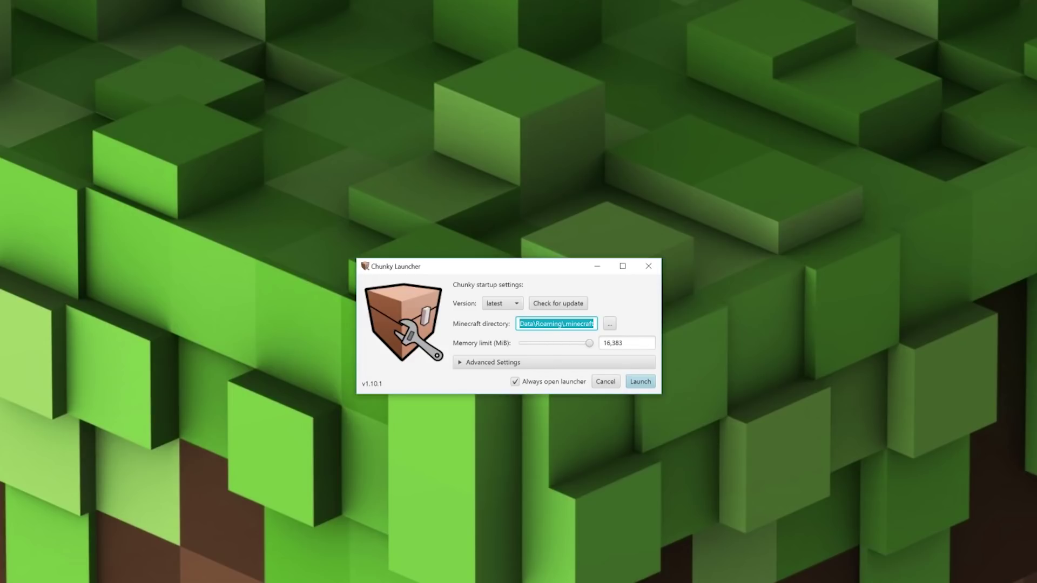
Step: Keep the .minecraft directory and 16,383 MiB memory limit, and launch Chunky
{"action": "left_click", "coordinate": [589, 345]}
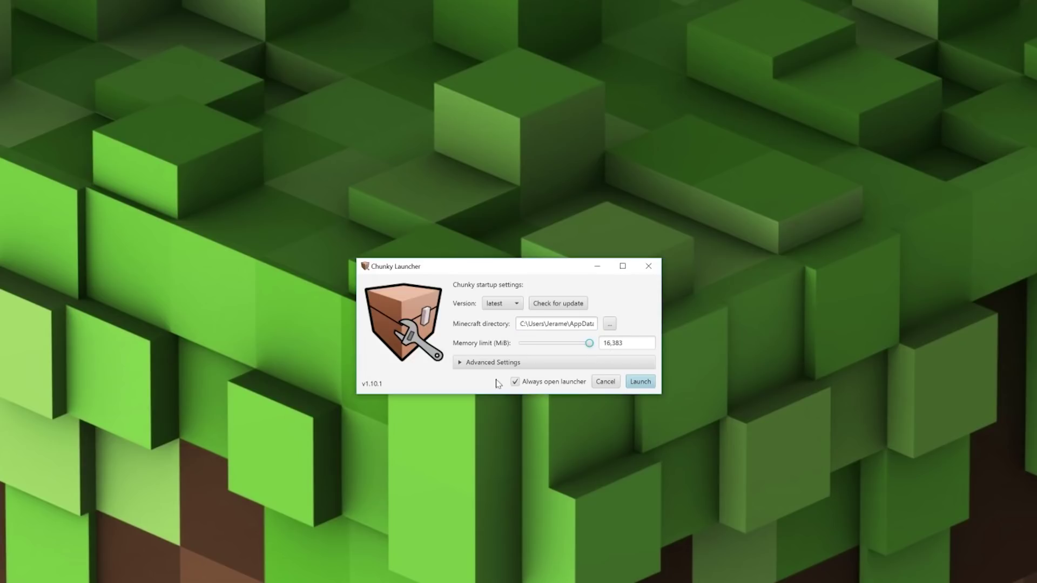
{"action": "left_click", "coordinate": [637, 386]}
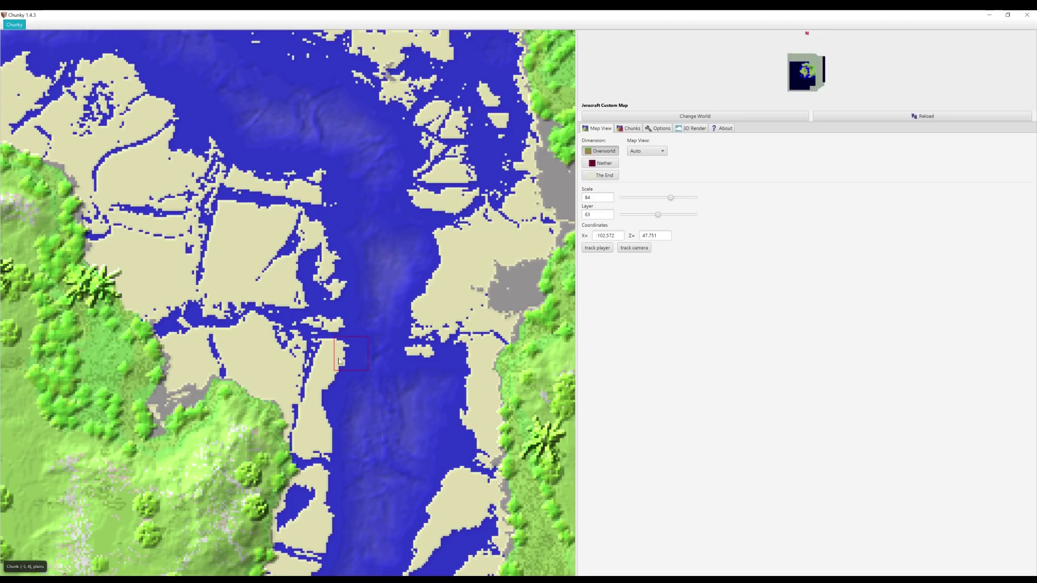
Step: Pan the map along the river and back toward the river island
{"action": "left_click_drag", "start_coordinate": [337, 362], "coordinate": [272, 265]}
{"action": "left_click_drag", "start_coordinate": [392, 395], "coordinate": [352, 316]}
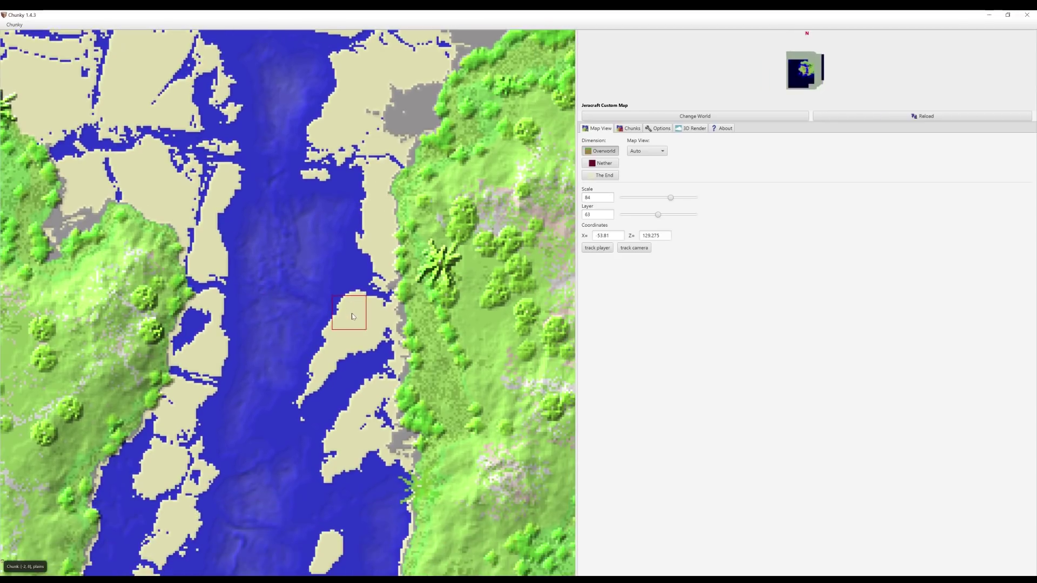
{"action": "left_click_drag", "start_coordinate": [388, 362], "coordinate": [394, 267]}
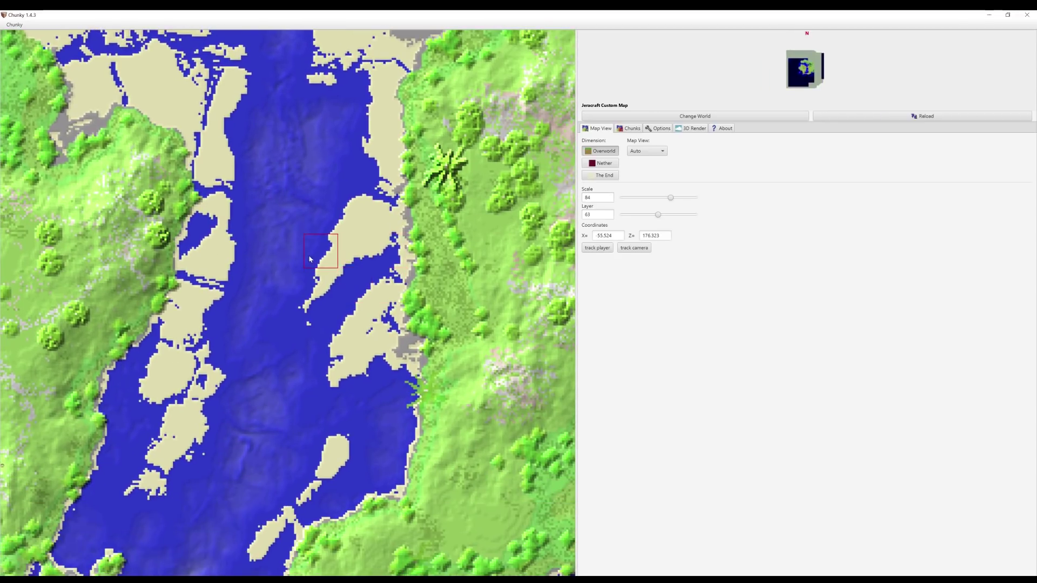
{"action": "left_click_drag", "start_coordinate": [309, 257], "coordinate": [208, 255]}
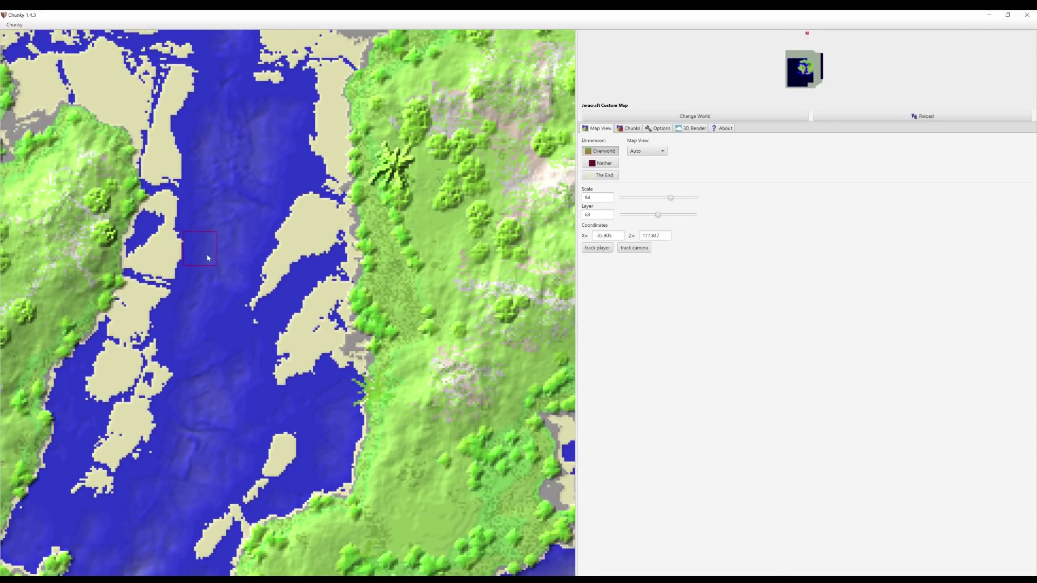
{"action": "left_click_drag", "start_coordinate": [452, 214], "coordinate": [385, 365]}
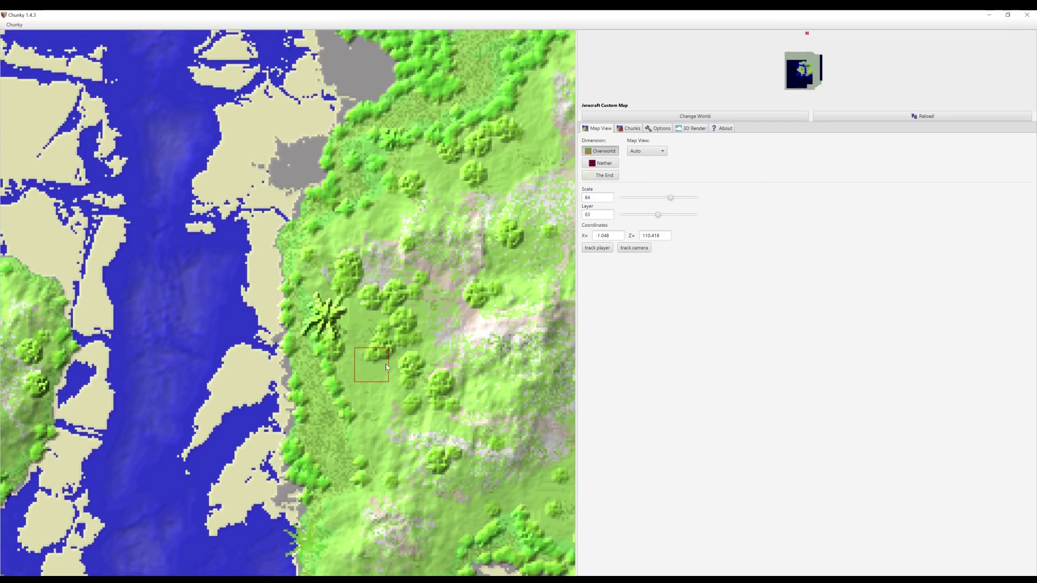
{"action": "left_click_drag", "start_coordinate": [320, 319], "coordinate": [414, 311]}
Step: Select four adjacent chunks, deselect one, box-select a large rectangle, then clear the selection
{"action": "left_click", "coordinate": [329, 305]}
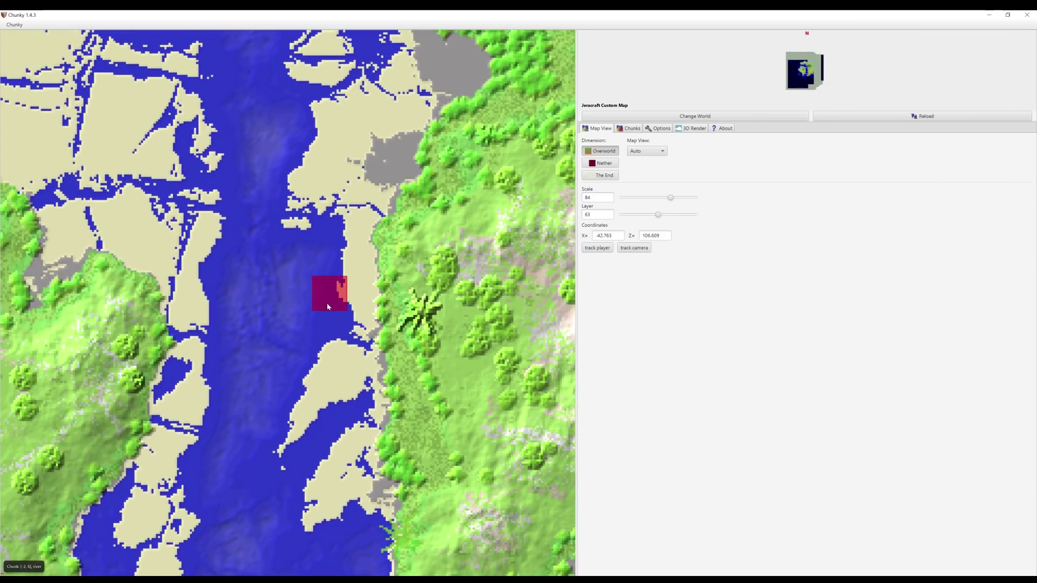
{"action": "left_click", "coordinate": [356, 300]}
{"action": "left_click", "coordinate": [359, 327]}
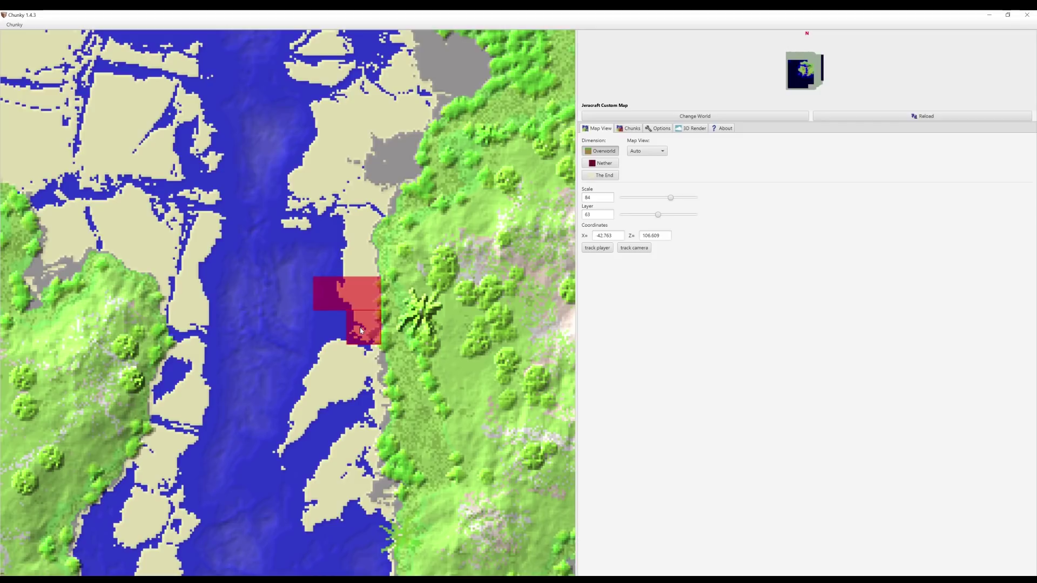
{"action": "left_click", "coordinate": [329, 330]}
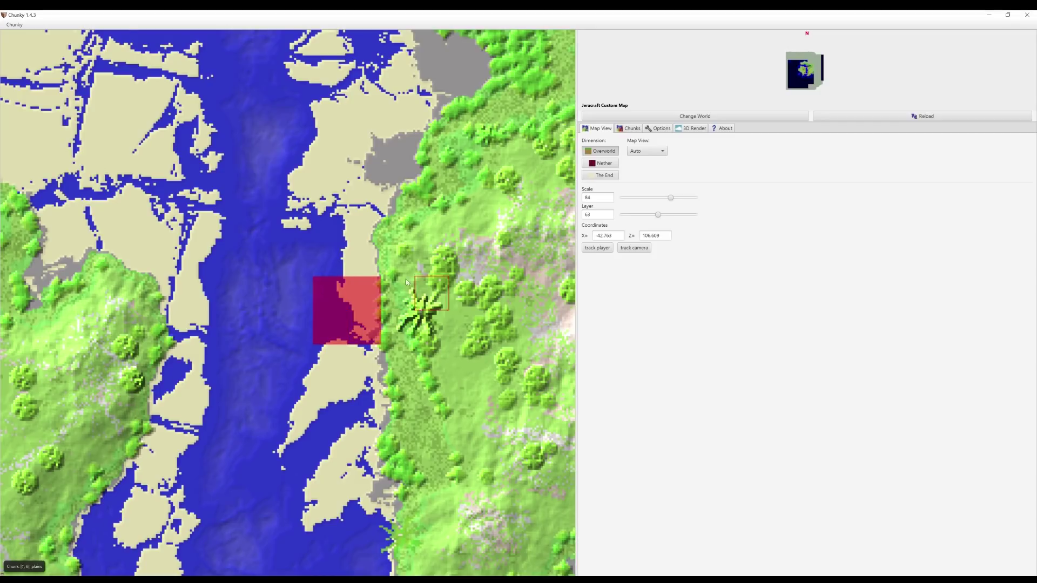
{"action": "left_click_drag", "start_coordinate": [396, 305], "coordinate": [383, 225]}
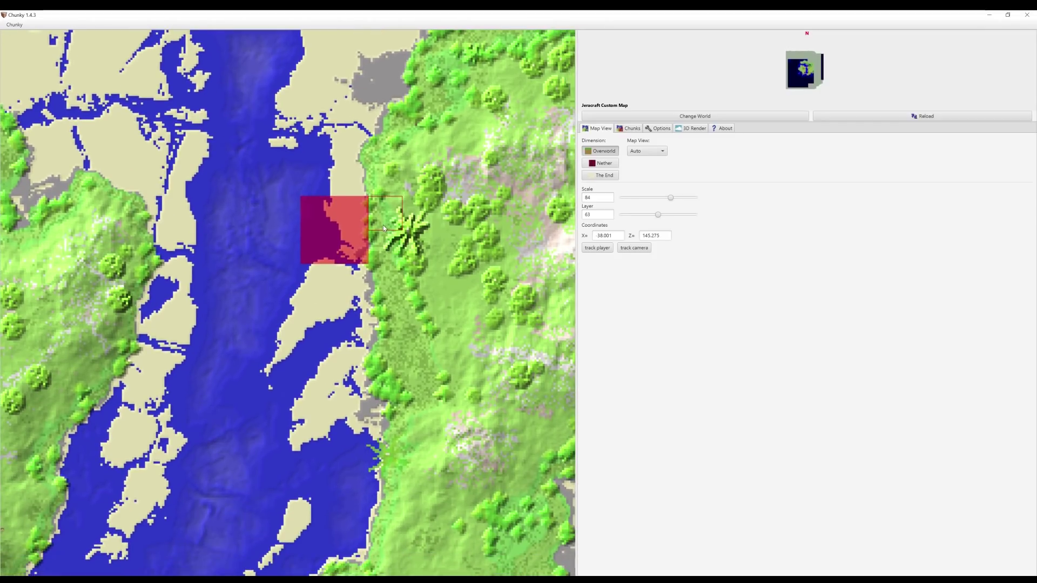
{"action": "left_click", "coordinate": [318, 225]}
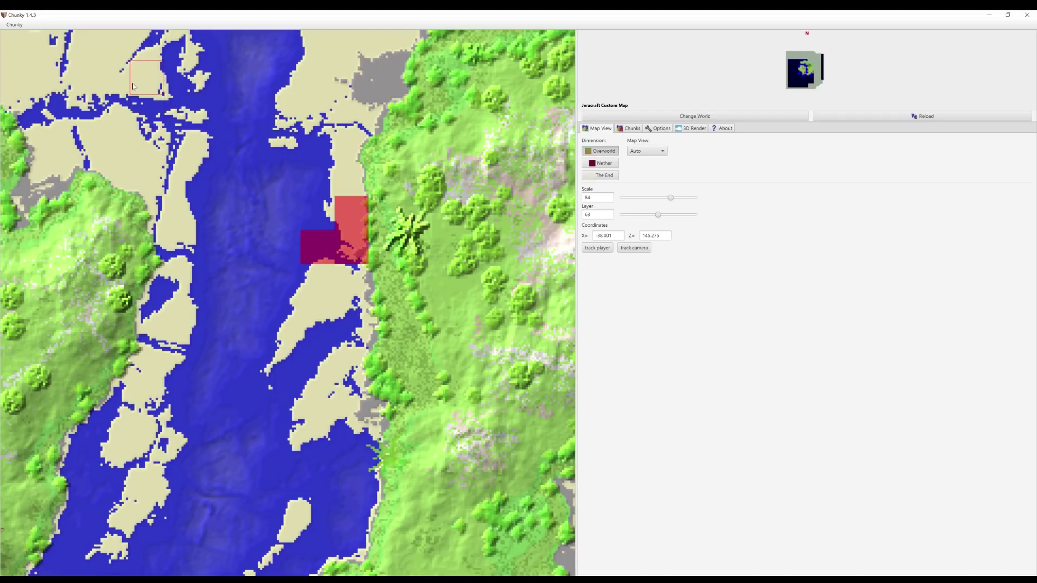
{"action": "left_click_drag", "start_coordinate": [142, 76], "coordinate": [476, 413], "text": "shift"}
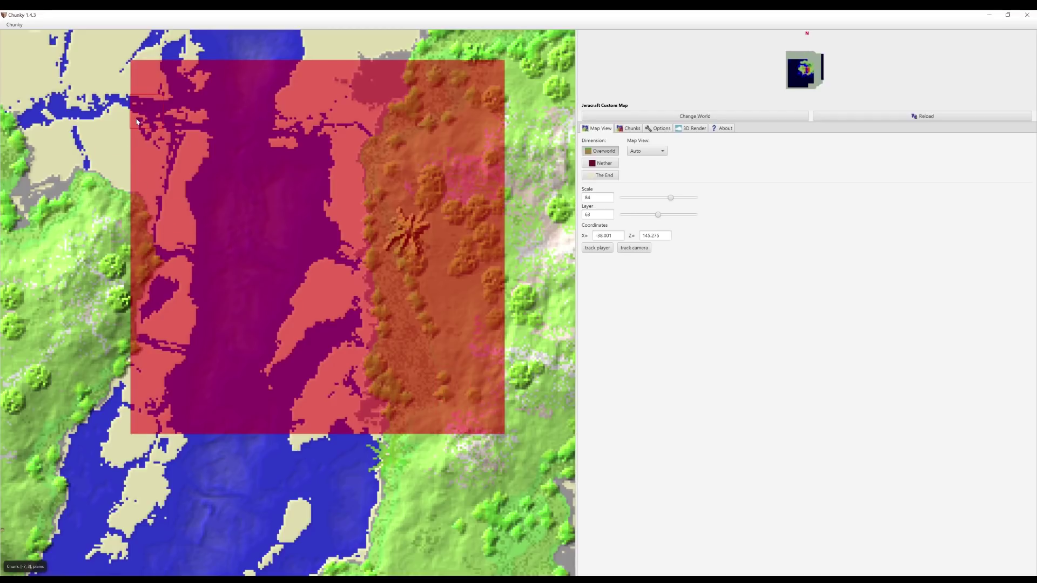
{"action": "left_click_drag", "start_coordinate": [111, 50], "coordinate": [521, 451], "text": "ctrl+shift"}
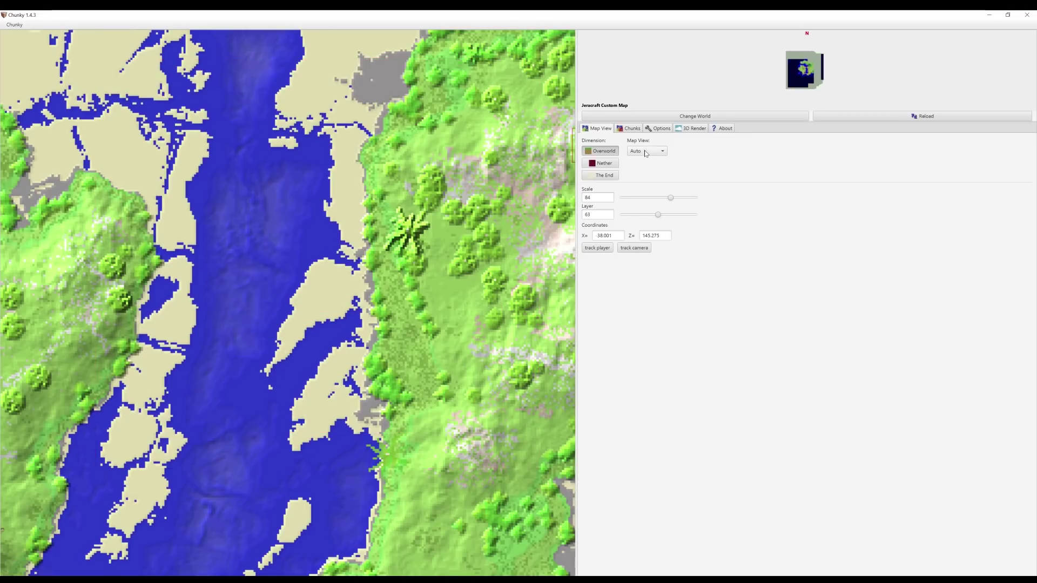
Step: Zoom out to scale 22, centre the island, and bring up the Select World dialog
{"action": "left_click_drag", "start_coordinate": [669, 198], "coordinate": [621, 203]}
{"action": "left_click_drag", "start_coordinate": [447, 132], "coordinate": [428, 200]}
{"action": "left_click_drag", "start_coordinate": [375, 258], "coordinate": [359, 244]}
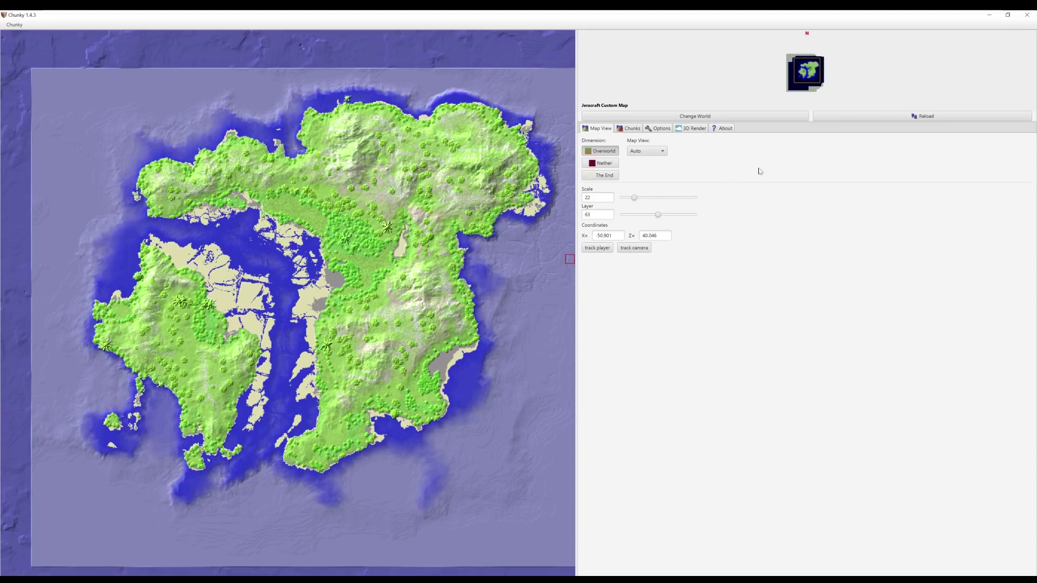
{"action": "left_click", "coordinate": [734, 121]}
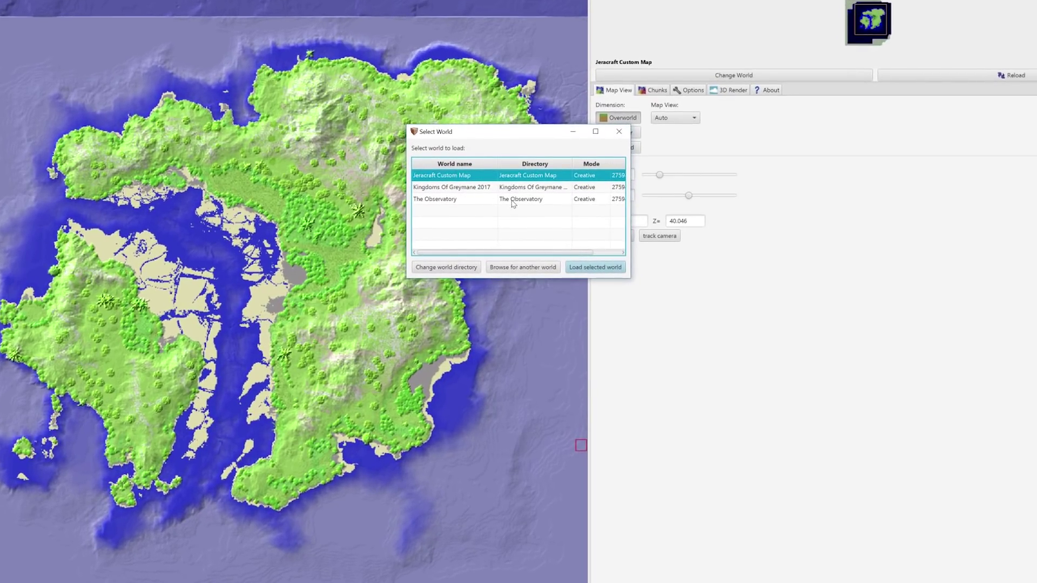
Step: Load the Kingdoms Of Greymane 2017 world and zoom out to see its whole island
{"action": "left_click", "coordinate": [487, 186]}
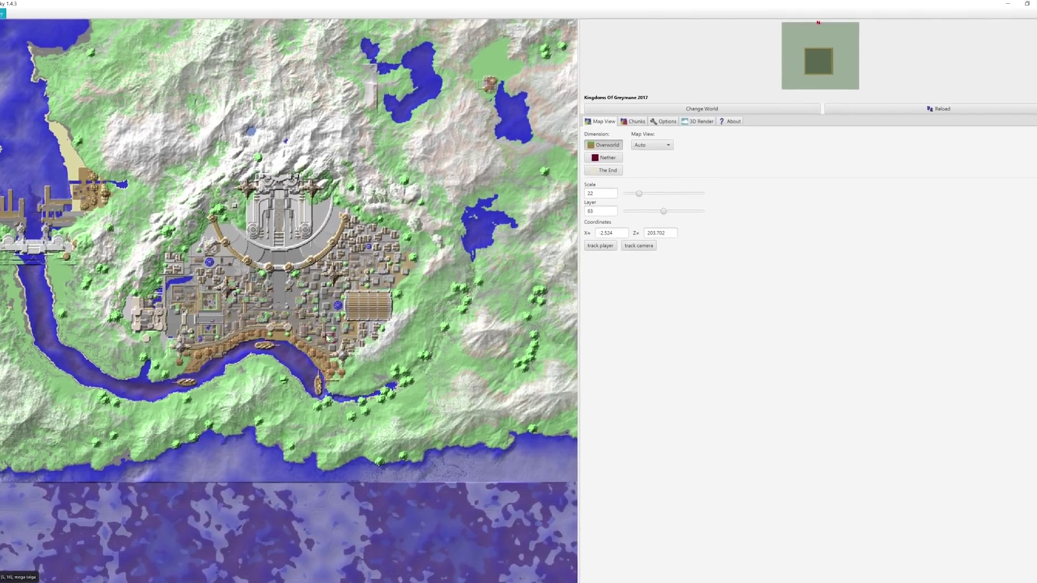
{"action": "left_click_drag", "start_coordinate": [316, 330], "coordinate": [149, 263]}
{"action": "left_click_drag", "start_coordinate": [458, 261], "coordinate": [503, 296]}
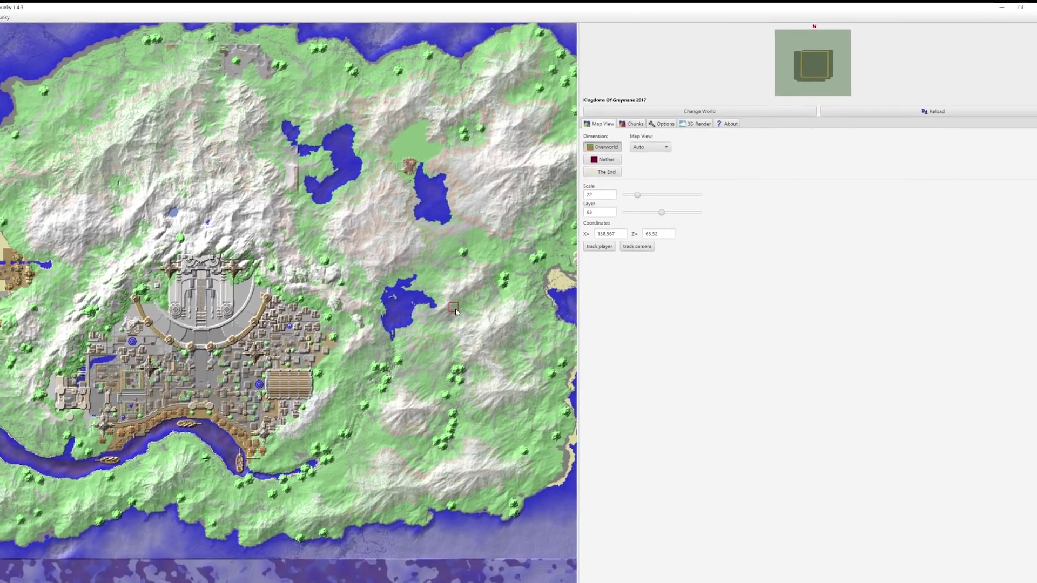
{"action": "left_click_drag", "start_coordinate": [248, 315], "coordinate": [312, 368]}
{"action": "left_click_drag", "start_coordinate": [633, 198], "coordinate": [627, 199]}
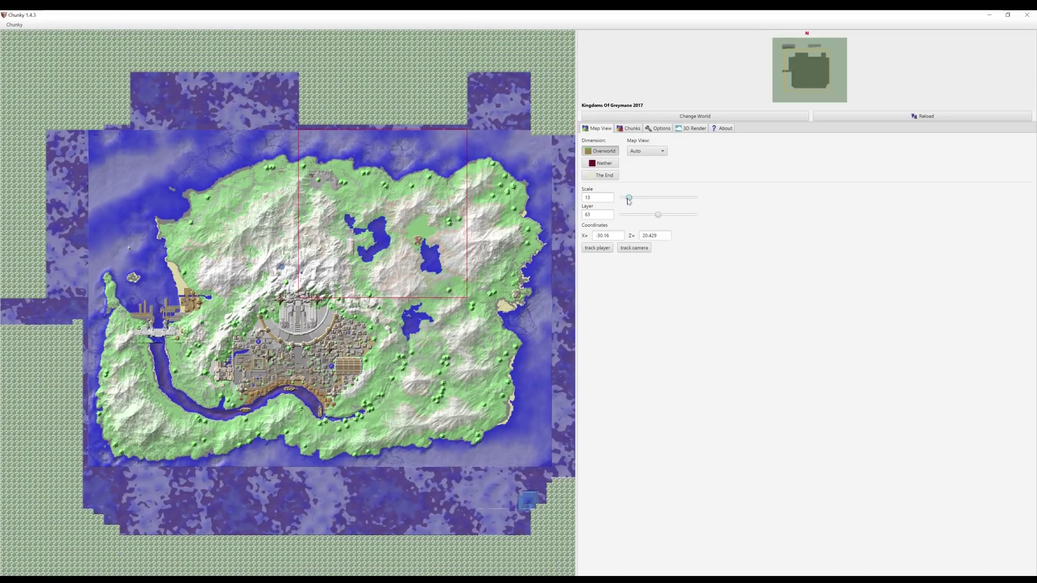
Step: Select chunk blocks over the island's central, upper-left and upper-right regions
{"action": "left_click_drag", "start_coordinate": [232, 351], "coordinate": [242, 351]}
{"action": "left_click", "coordinate": [249, 351]}
{"action": "left_click", "coordinate": [374, 342]}
{"action": "left_click", "coordinate": [368, 259]}
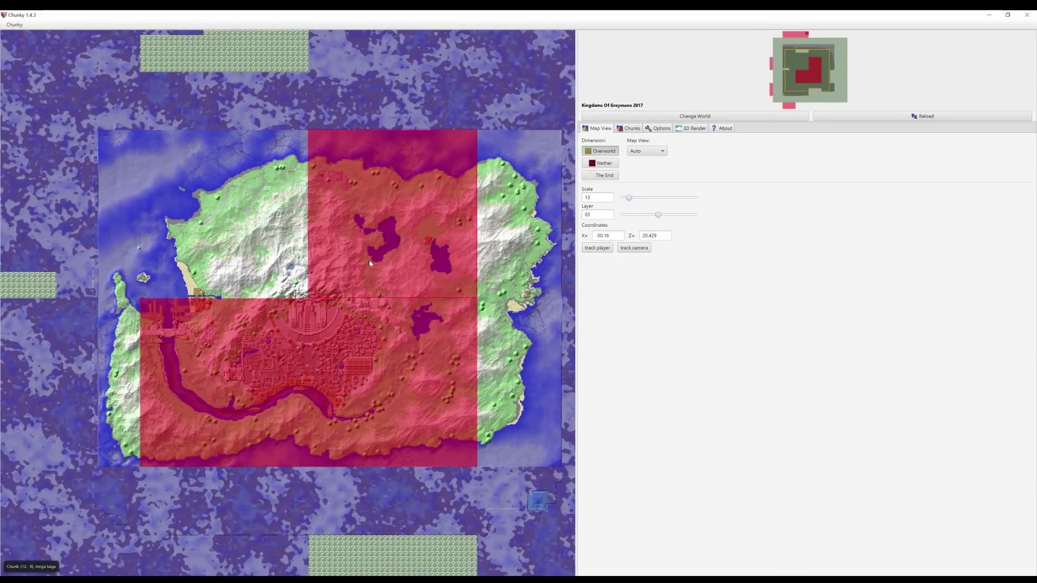
{"action": "left_click", "coordinate": [275, 254]}
{"action": "left_click_drag", "start_coordinate": [386, 324], "coordinate": [321, 300]}
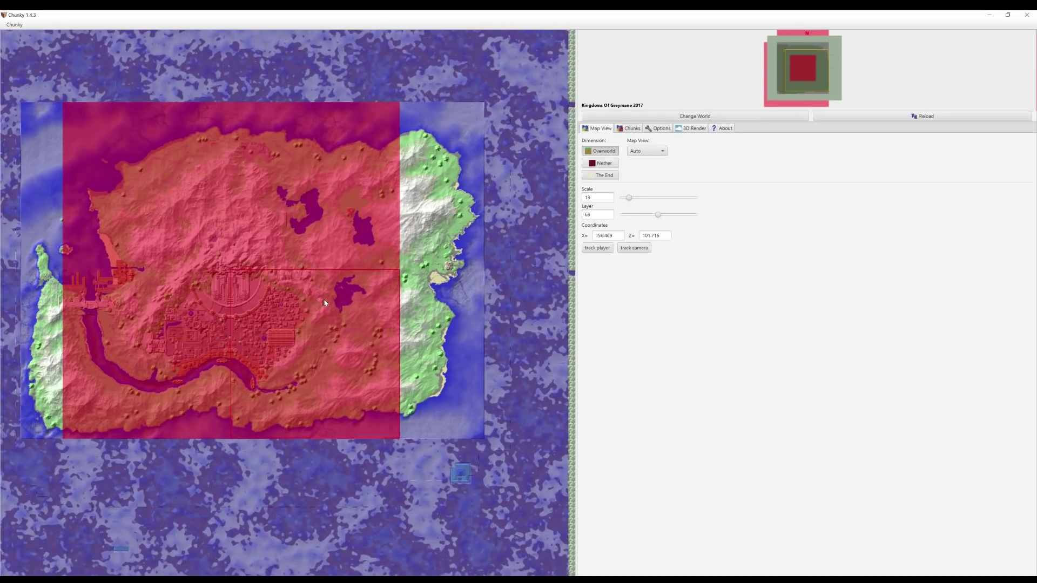
{"action": "left_click_drag", "start_coordinate": [626, 198], "coordinate": [632, 202]}
{"action": "left_click_drag", "start_coordinate": [479, 242], "coordinate": [357, 222]}
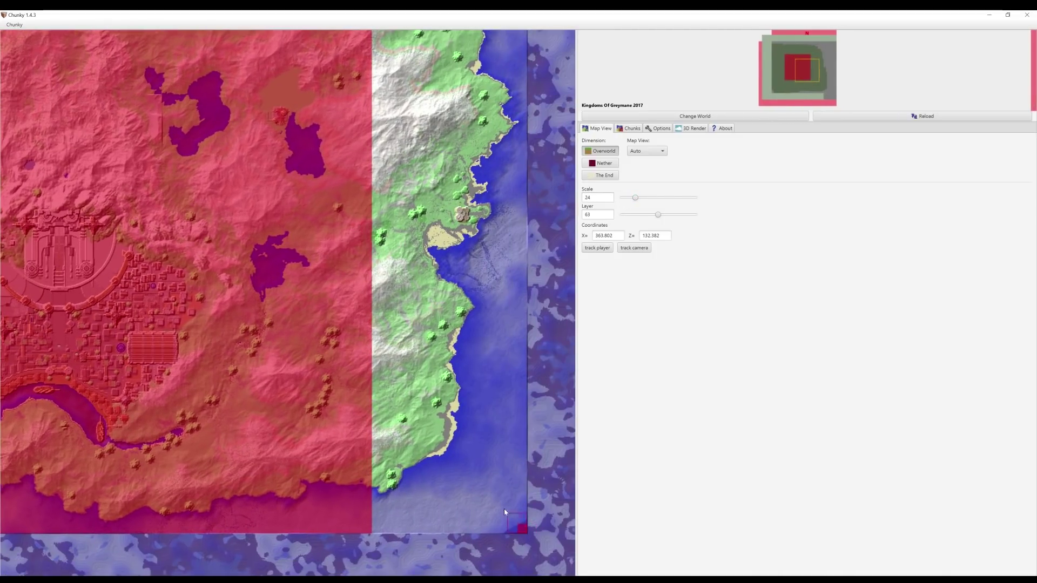
Step: Extend the selection over the eastern, upper-right and western strips, framing the island at scale 13
{"action": "left_click_drag", "start_coordinate": [504, 509], "coordinate": [377, 99], "text": "shift"}
{"action": "left_click_drag", "start_coordinate": [467, 151], "coordinate": [475, 410]}
{"action": "left_click_drag", "start_coordinate": [530, 349], "coordinate": [383, 174], "text": "shift"}
{"action": "left_click_drag", "start_coordinate": [304, 270], "coordinate": [546, 181]}
{"action": "left_click_drag", "start_coordinate": [203, 331], "coordinate": [440, 178]}
{"action": "left_click_drag", "start_coordinate": [231, 543], "coordinate": [212, 366], "text": "shift"}
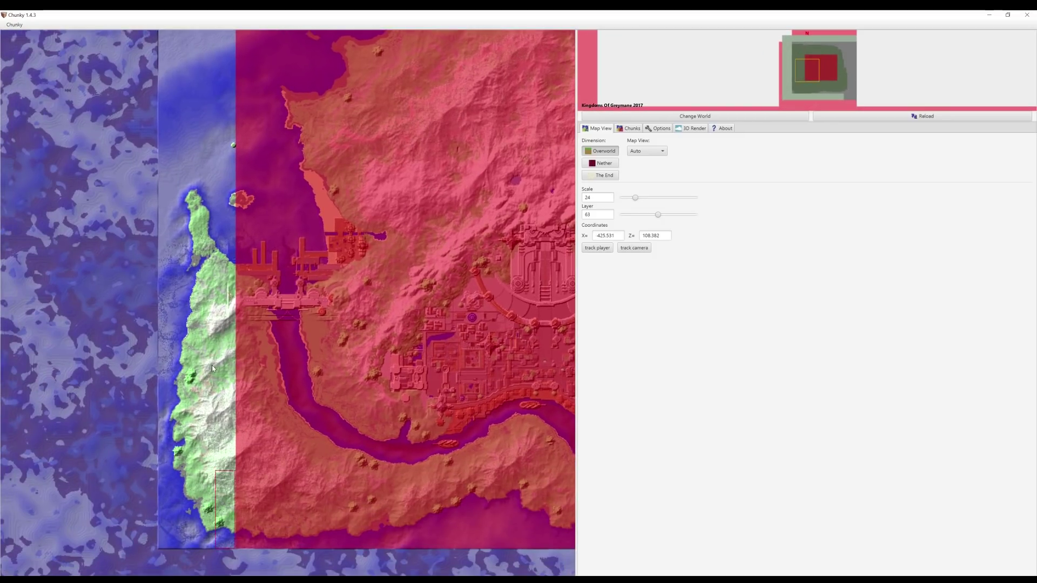
{"action": "left_click_drag", "start_coordinate": [199, 139], "coordinate": [203, 368]}
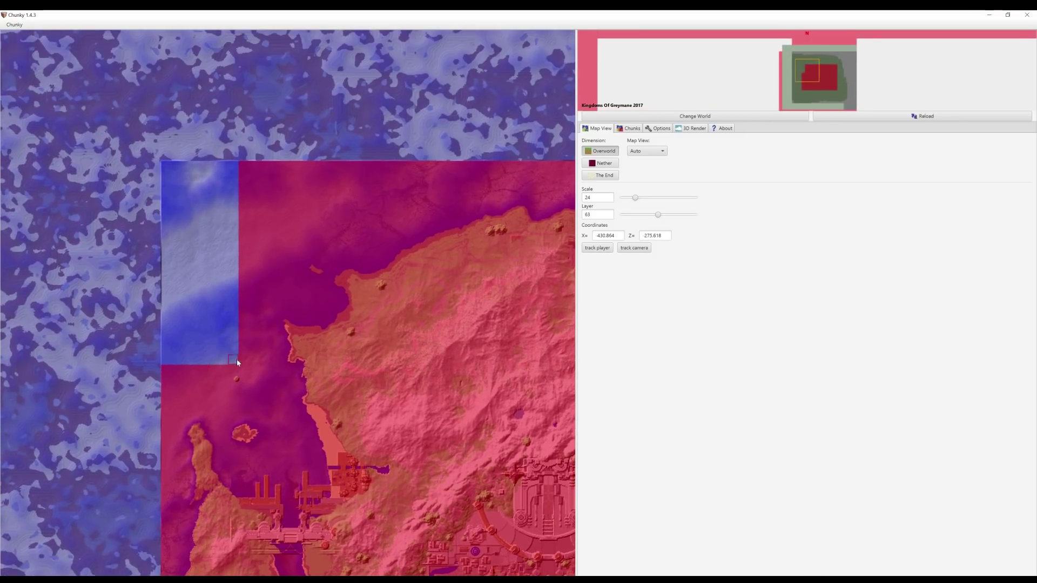
{"action": "left_click_drag", "start_coordinate": [236, 360], "coordinate": [166, 166], "text": "shift"}
{"action": "left_click_drag", "start_coordinate": [535, 458], "coordinate": [304, 292]}
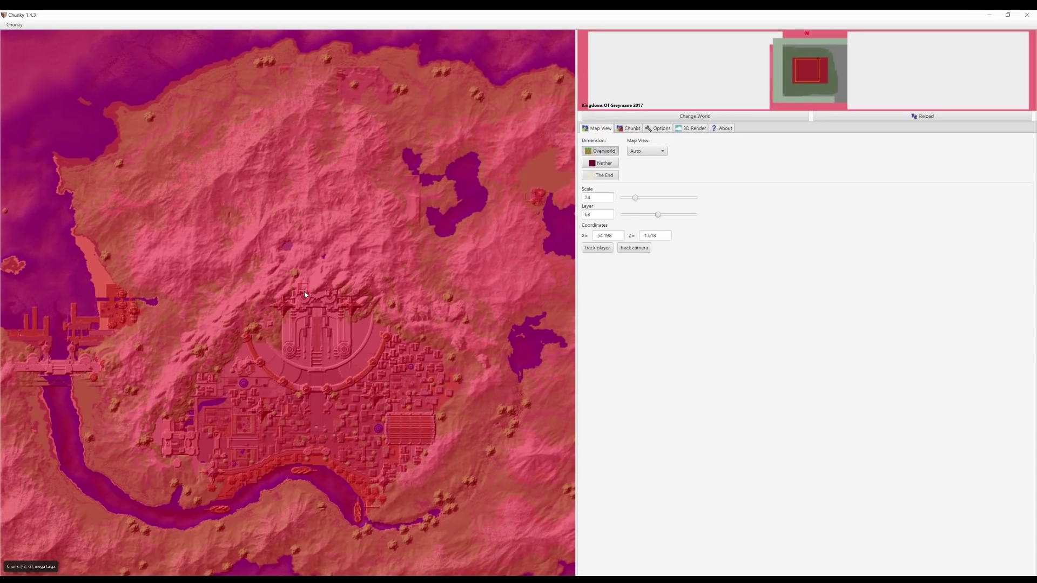
{"action": "scroll", "coordinate": [429, 219], "scroll_direction": "down", "scroll_amount": 5}
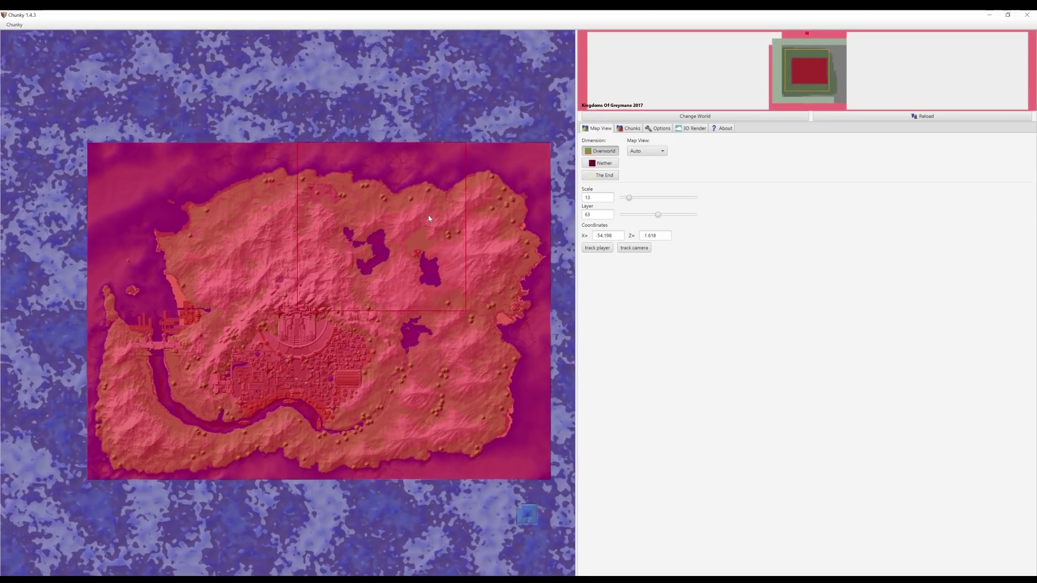
{"action": "left_click_drag", "start_coordinate": [429, 219], "coordinate": [415, 223]}
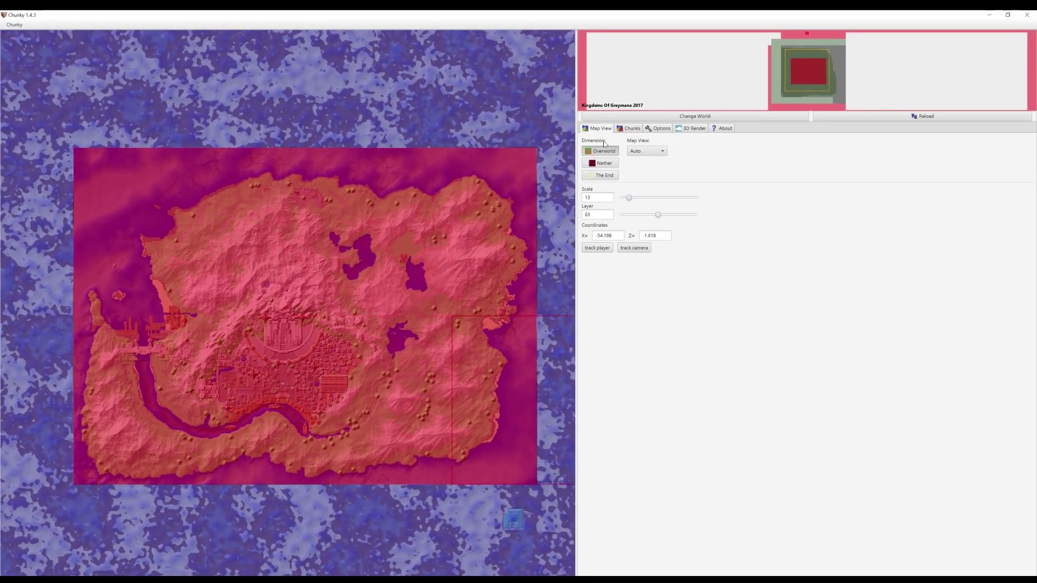
Step: Create a new scene from the selected chunks and rotate the 400x400 preview camera
{"action": "left_click", "coordinate": [693, 129]}
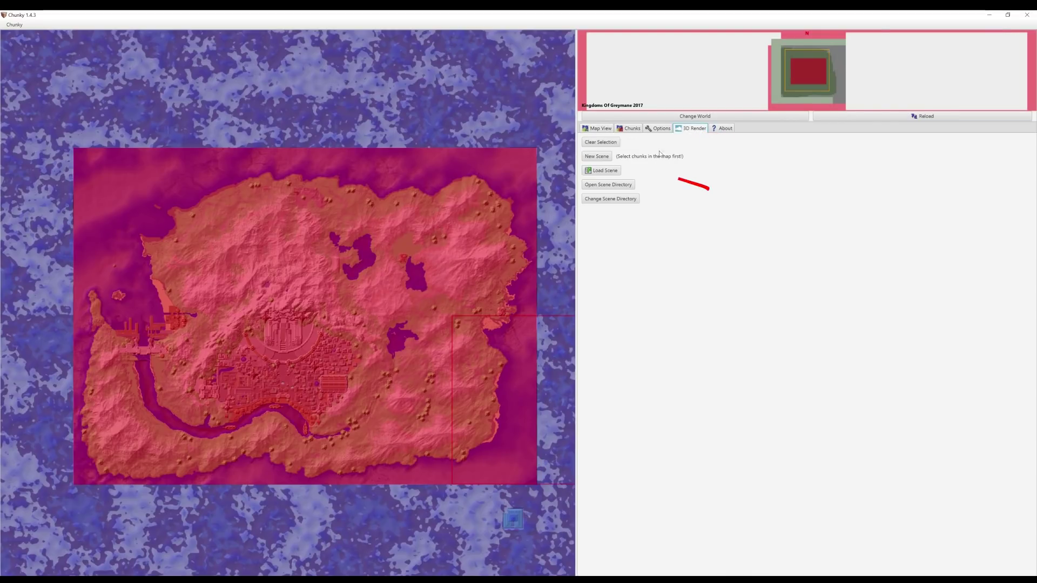
{"action": "left_click", "coordinate": [596, 157]}
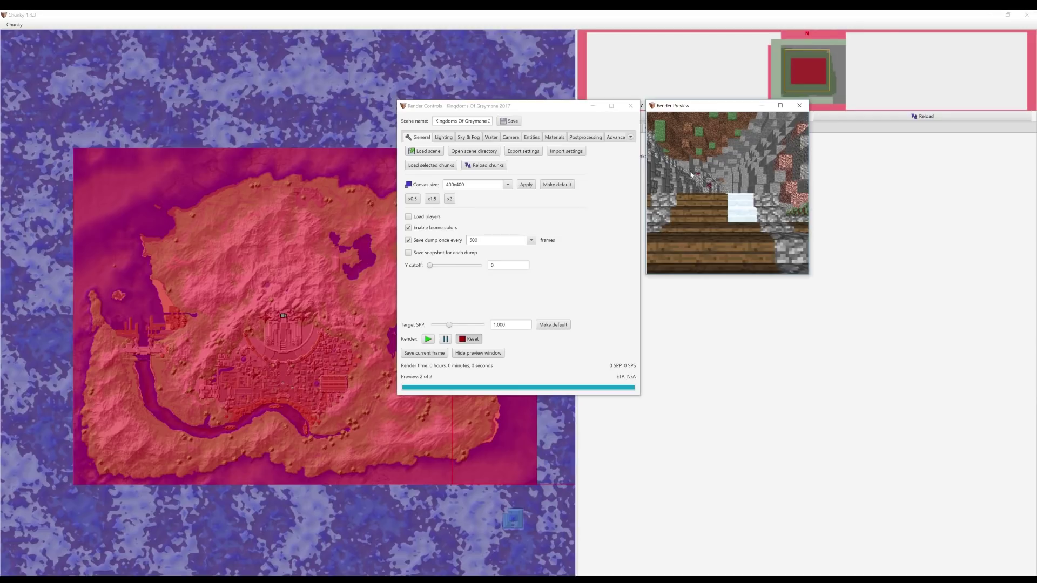
{"action": "left_click_drag", "start_coordinate": [718, 168], "coordinate": [850, 206]}
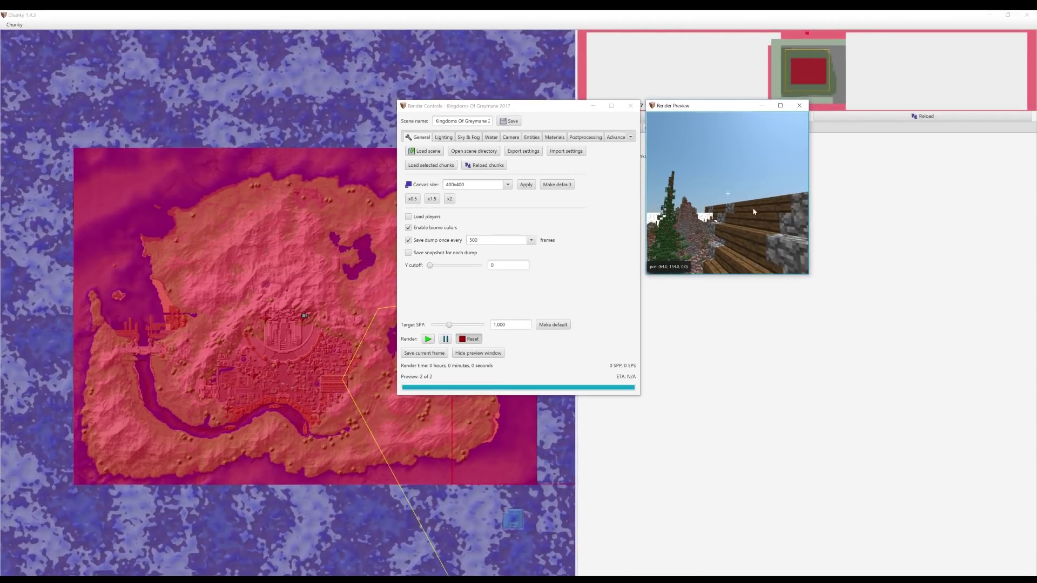
Step: Set the canvas size to 1920x1080 and place the preview beside the render settings
{"action": "left_click", "coordinate": [530, 108]}
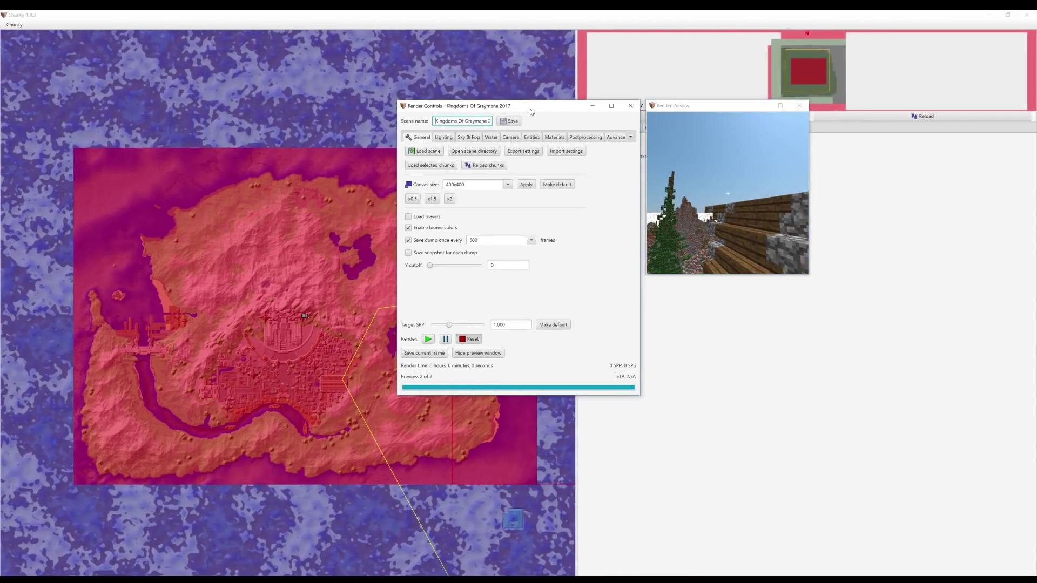
{"action": "left_click", "coordinate": [507, 185]}
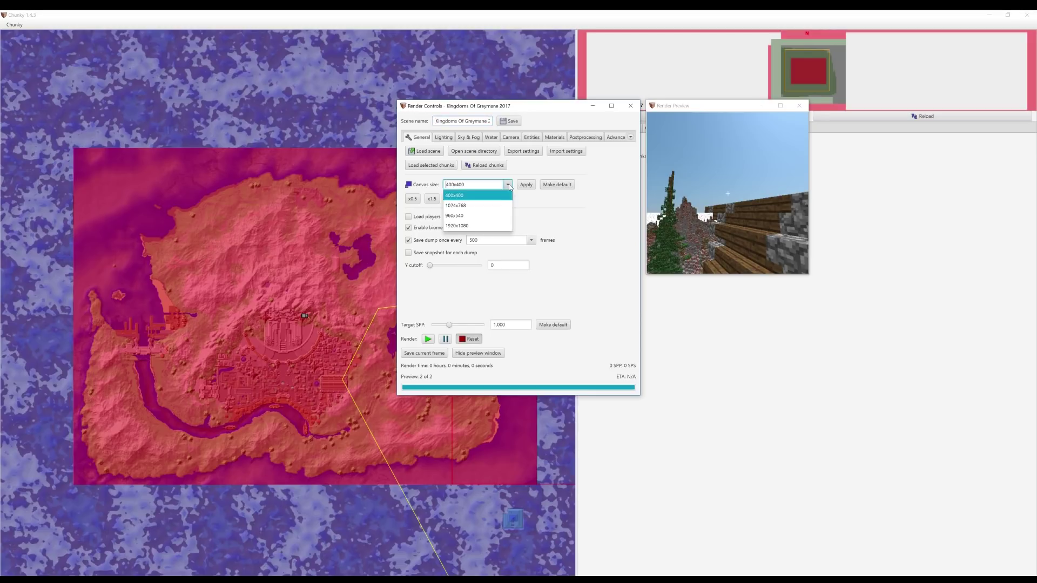
{"action": "left_click", "coordinate": [464, 226]}
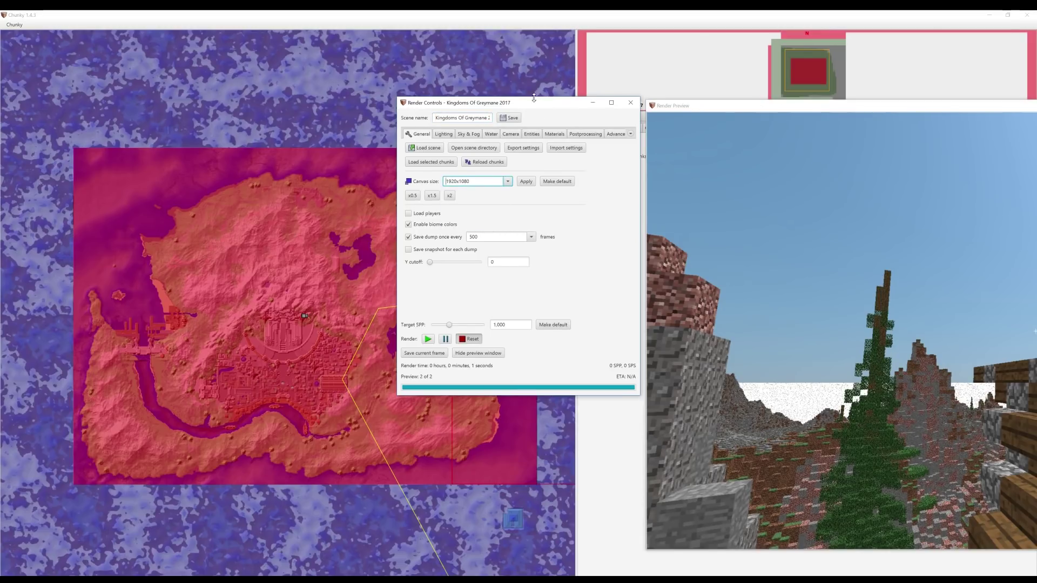
{"action": "left_click_drag", "start_coordinate": [541, 110], "coordinate": [145, 33]}
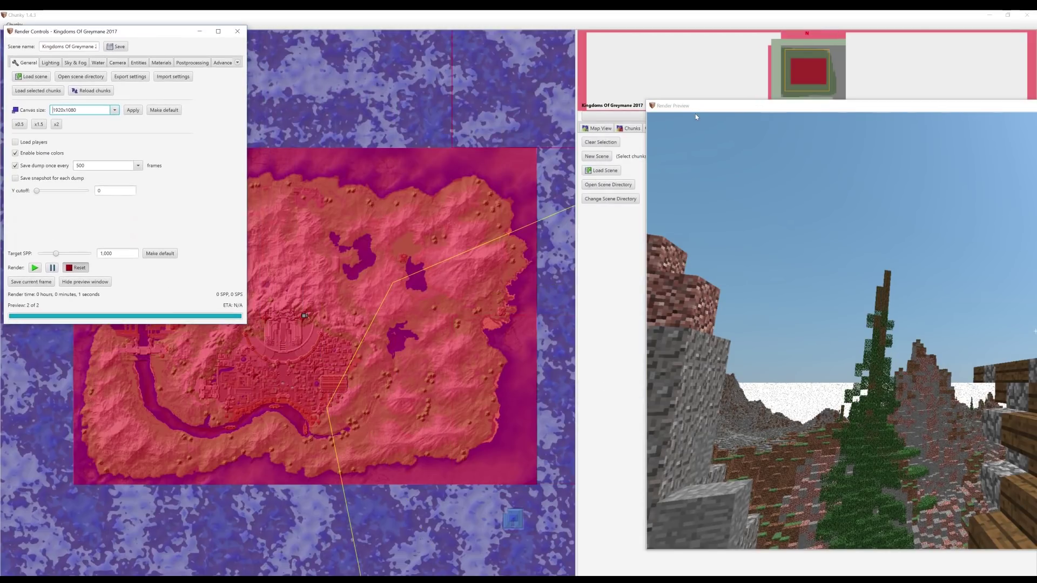
{"action": "left_click_drag", "start_coordinate": [699, 108], "coordinate": [302, 44]}
Step: Fly the preview camera over the city and tilt up to frame the city and river
{"action": "key", "text": "w"}
{"action": "key", "text": "w"}
{"action": "key", "text": "w"}
{"action": "key", "text": "w"}
{"action": "key", "text": "w"}
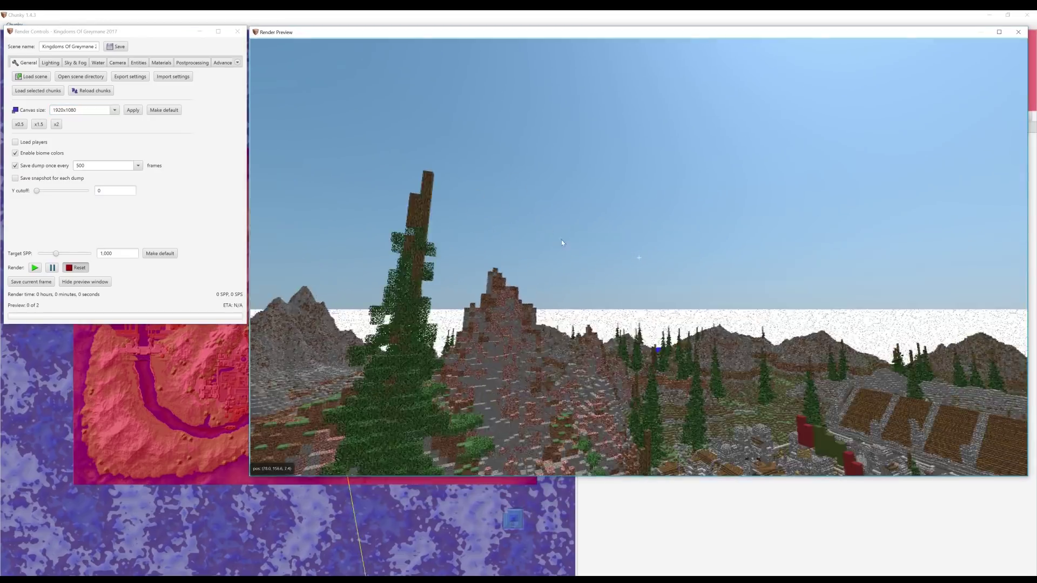
{"action": "mouse_move", "coordinate": [562, 240]}
{"action": "left_mouse_down"}
{"action": "mouse_move", "coordinate": [706, 260]}
{"action": "mouse_move", "coordinate": [611, 241]}
{"action": "mouse_move", "coordinate": [741, 253]}
{"action": "mouse_move", "coordinate": [732, 258]}
{"action": "mouse_move", "coordinate": [746, 266]}
{"action": "mouse_move", "coordinate": [729, 274]}
{"action": "mouse_move", "coordinate": [728, 264]}
{"action": "left_mouse_up"}
{"action": "key", "text": "s"}
{"action": "key", "text": "s"}
{"action": "key", "text": "s"}
{"action": "key", "text": "s"}
{"action": "key", "text": "s"}
{"action": "key", "text": "w"}
{"action": "key", "text": "w"}
{"action": "key", "text": "w"}
{"action": "key", "text": "s"}
{"action": "key", "text": "s"}
{"action": "key", "text": "s"}
{"action": "key", "text": "s"}
{"action": "key", "text": "s"}
{"action": "key", "text": "d"}
{"action": "key", "text": "d"}
{"action": "key", "text": "d"}
{"action": "key", "text": "d"}
{"action": "key", "text": "d"}
{"action": "key", "text": "d"}
{"action": "key", "text": "d"}
{"action": "key", "text": "d"}
{"action": "key", "text": "w"}
{"action": "key", "text": "w"}
{"action": "key", "text": "w"}
{"action": "key", "text": "w"}
{"action": "key", "text": "w"}
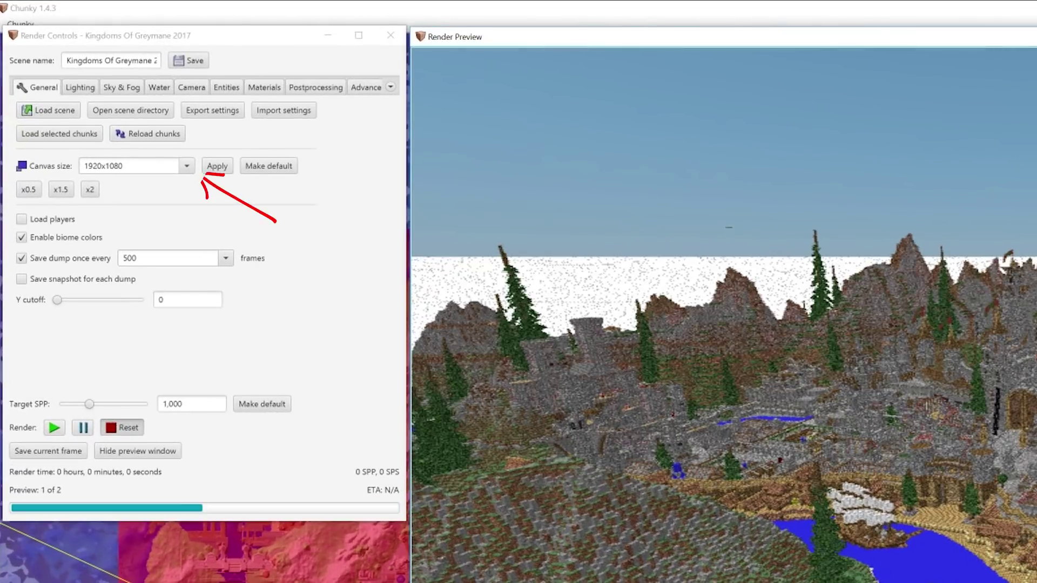
{"action": "key", "text": "s"}
{"action": "key", "text": "s"}
{"action": "key", "text": "s"}
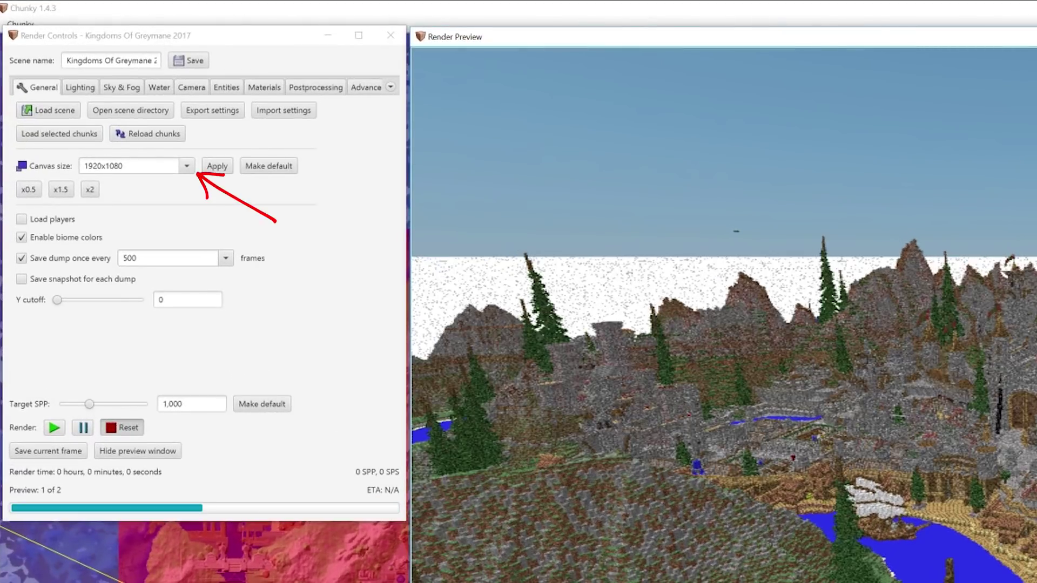
{"action": "left_click_drag", "start_coordinate": [910, 330], "coordinate": [909, 327]}
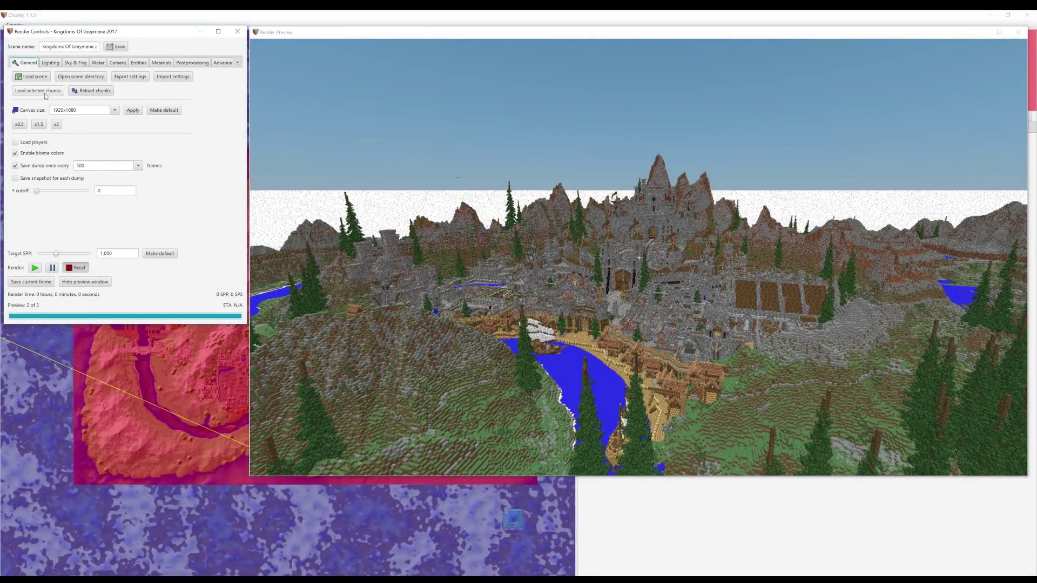
{"action": "left_click", "coordinate": [50, 63]}
{"action": "left_click", "coordinate": [75, 63]}
{"action": "left_click", "coordinate": [102, 63]}
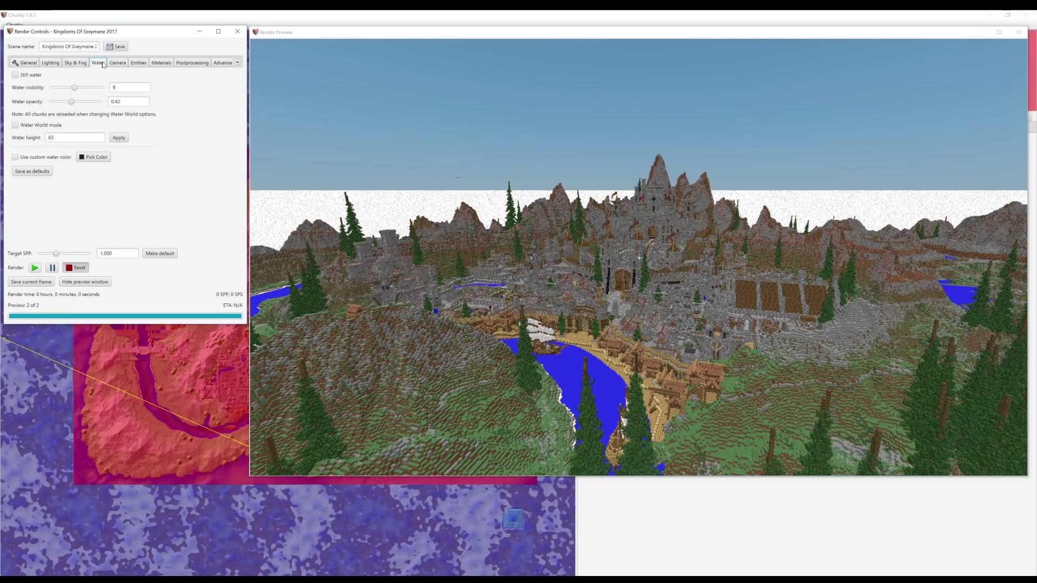
{"action": "left_click", "coordinate": [127, 63]}
{"action": "left_click", "coordinate": [139, 62]}
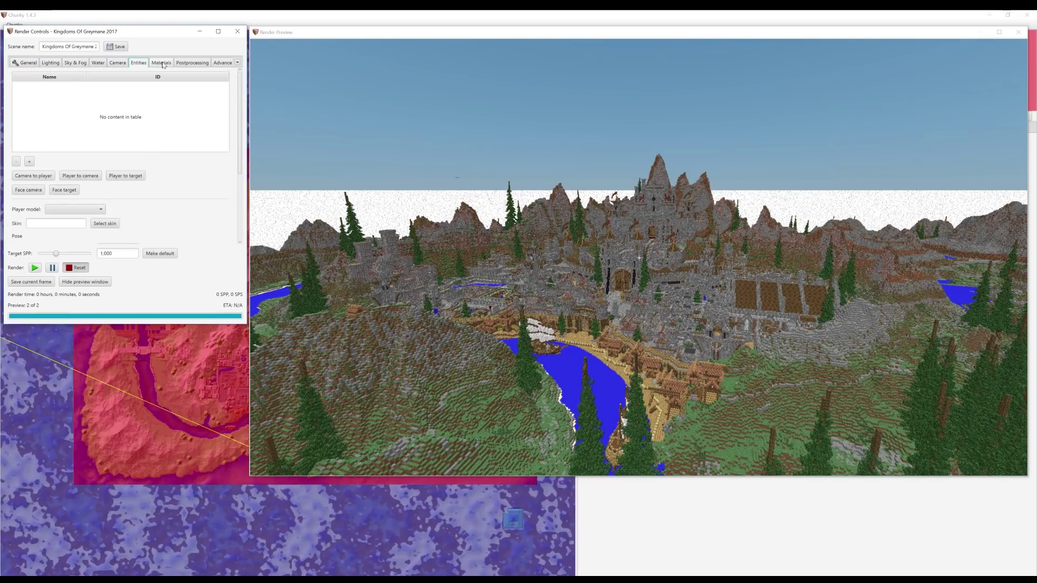
{"action": "left_click", "coordinate": [165, 63]}
{"action": "left_click", "coordinate": [189, 63]}
{"action": "left_click", "coordinate": [220, 64]}
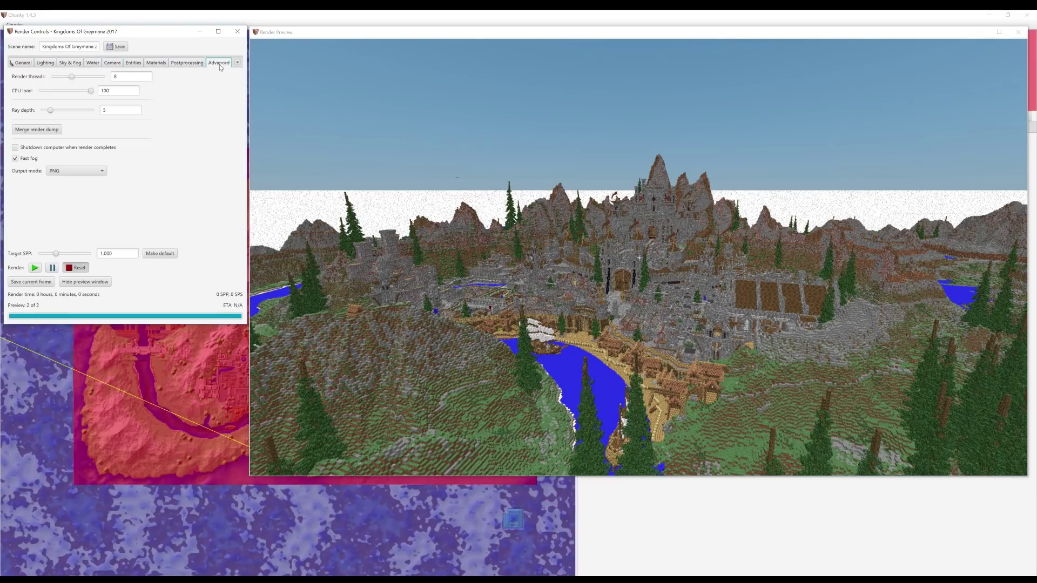
{"action": "left_click", "coordinate": [27, 63]}
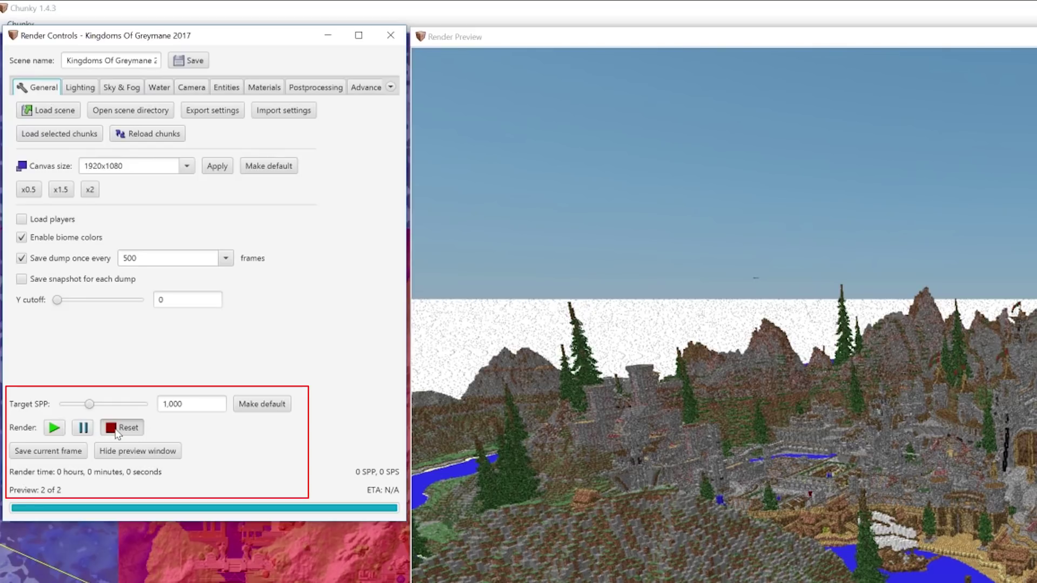
Step: Render the scene to 28 samples per pixel, then pause it
{"action": "left_click", "coordinate": [56, 430]}
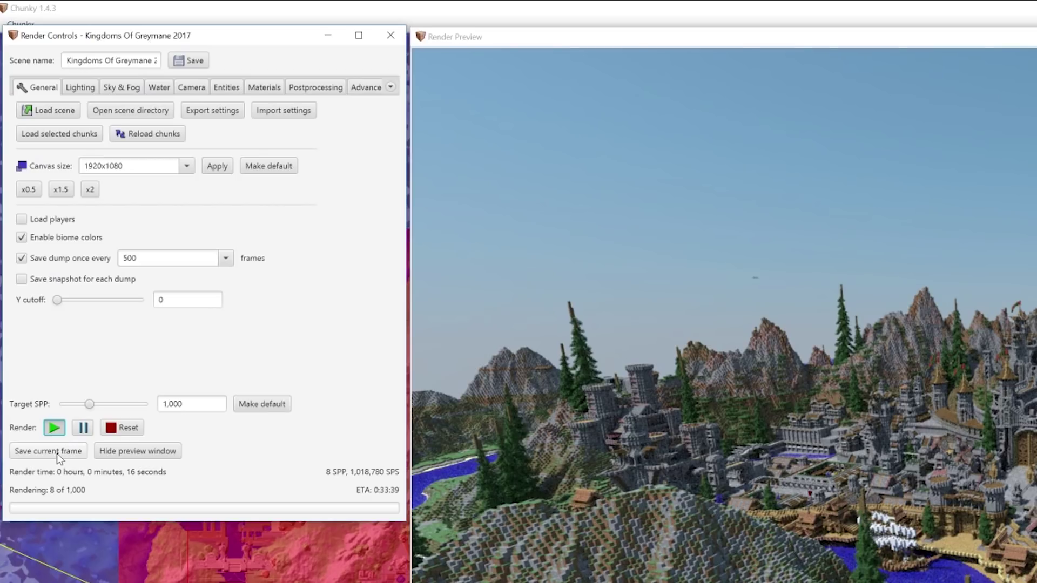
{"action": "left_click", "coordinate": [83, 428]}
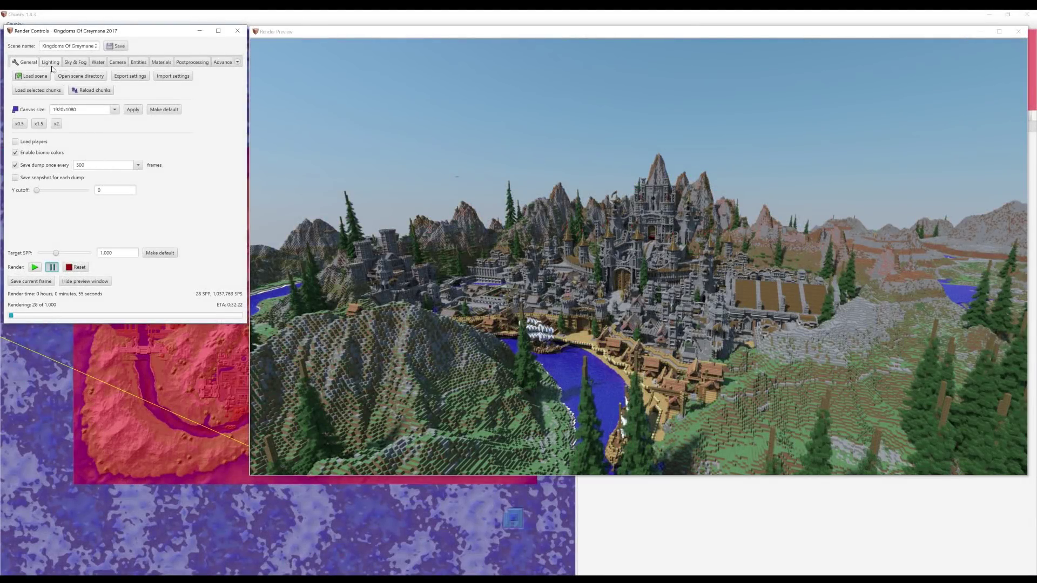
Step: Lower the sun altitude to 0 in the Lighting settings and confirm the render reset
{"action": "left_click", "coordinate": [51, 62]}
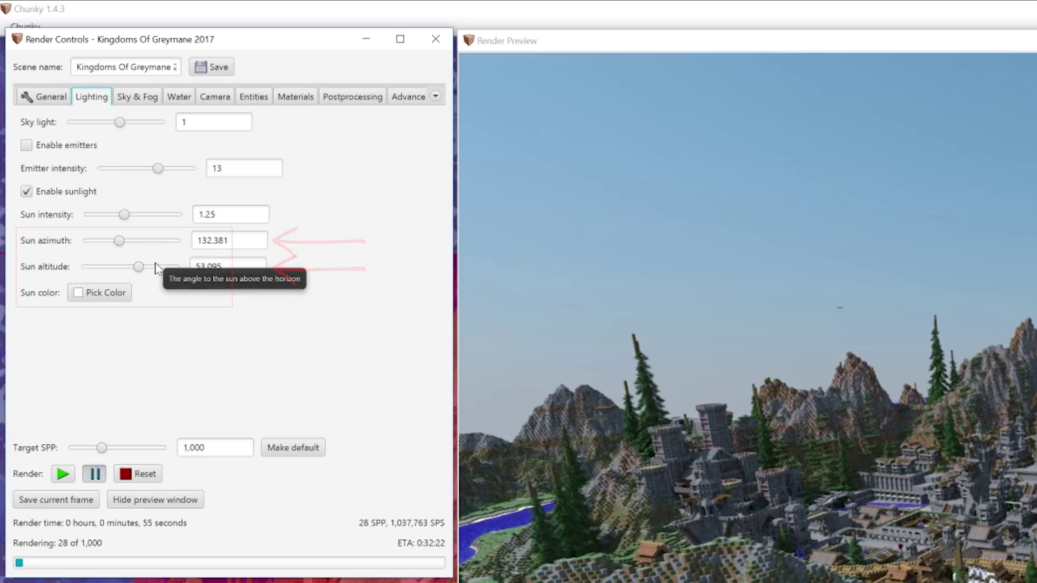
{"action": "left_click_drag", "start_coordinate": [139, 268], "coordinate": [82, 268]}
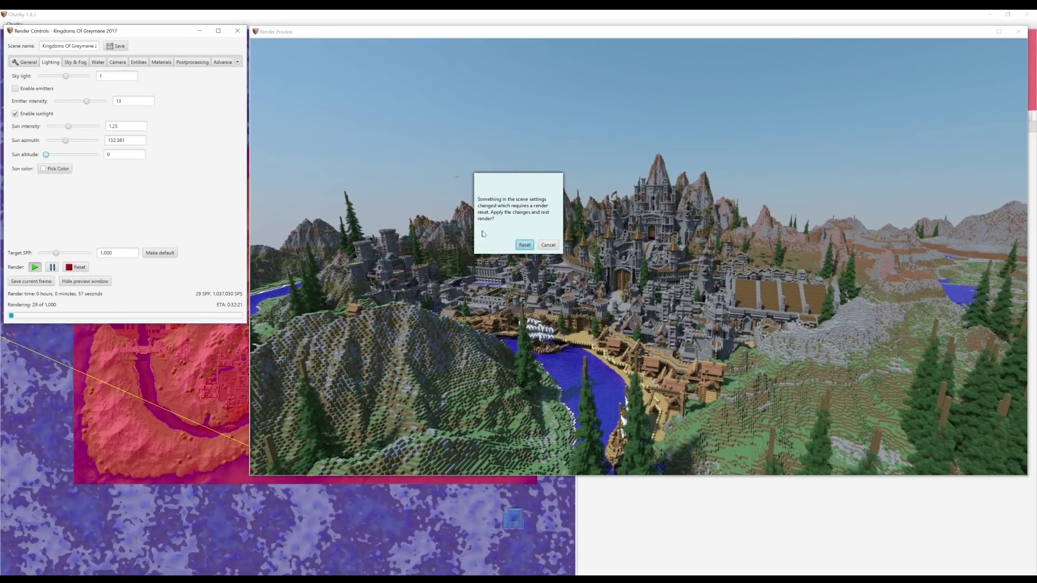
{"action": "left_click", "coordinate": [626, 291]}
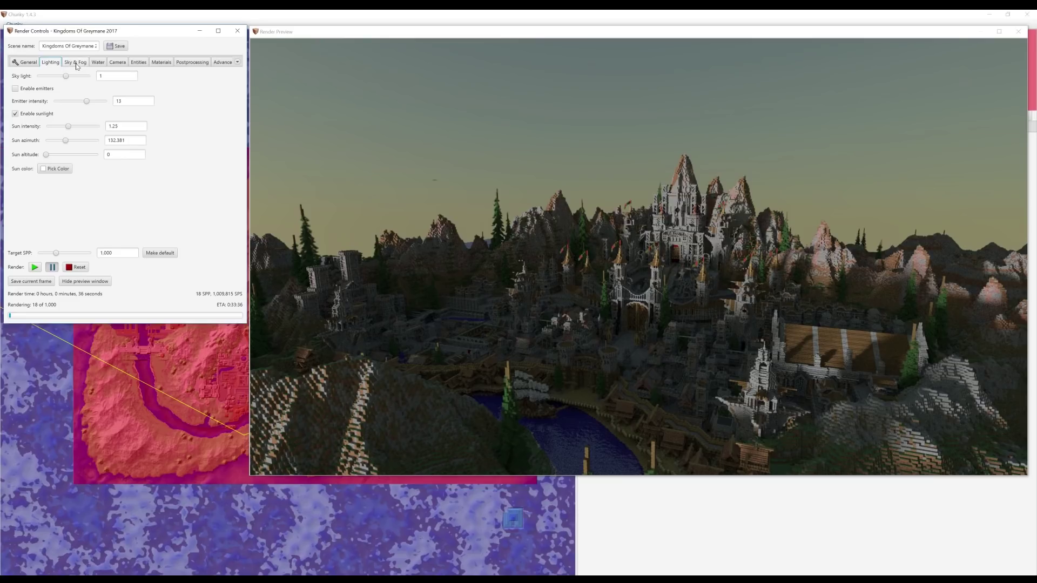
Step: Look through the Sky & Fog and Water settings, ending on Camera (Standard, 57.311 FOV)
{"action": "left_click", "coordinate": [76, 63]}
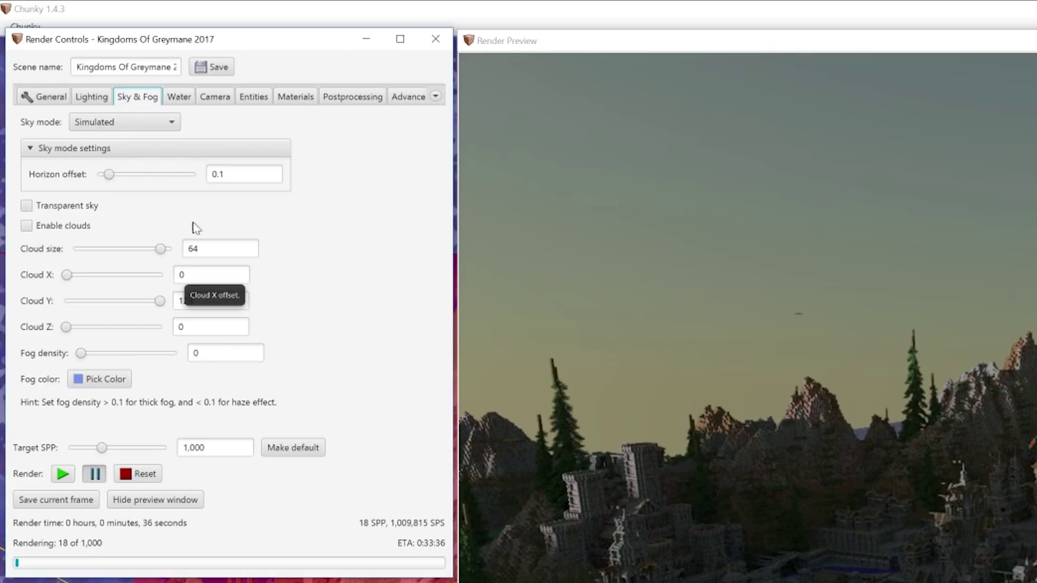
{"action": "left_click", "coordinate": [183, 99]}
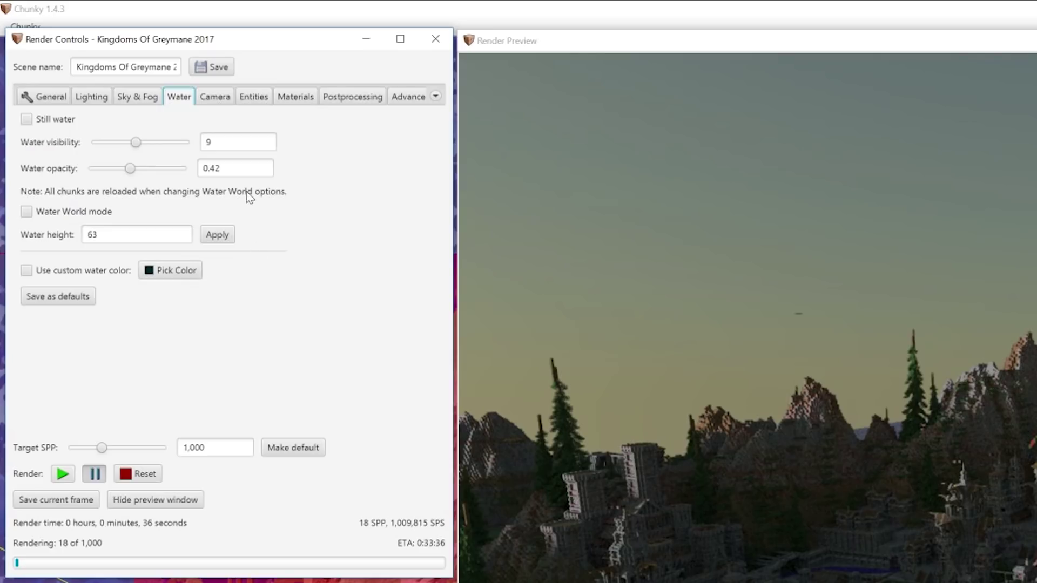
{"action": "left_click", "coordinate": [221, 101]}
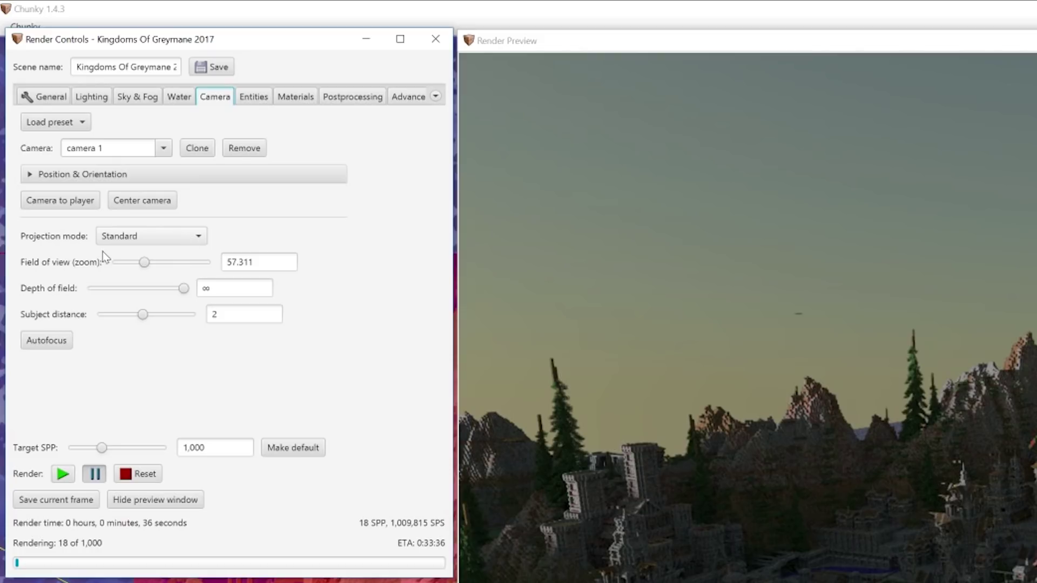
Step: Switch the camera to Parallel projection, restart the render, and zoom the preview in
{"action": "left_click", "coordinate": [134, 240]}
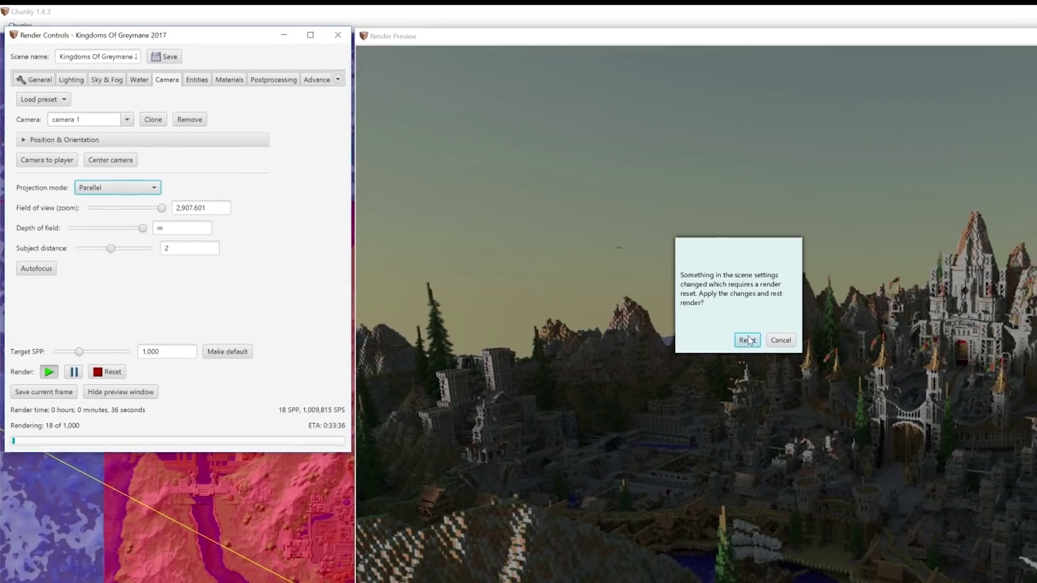
{"action": "left_click", "coordinate": [907, 408]}
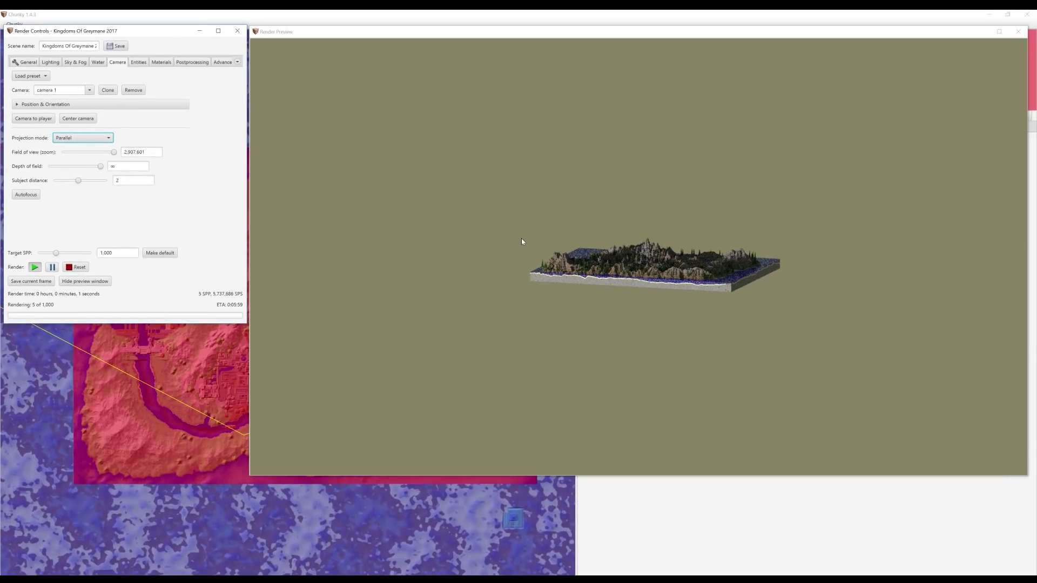
{"action": "scroll", "coordinate": [610, 238], "scroll_direction": "up", "scroll_amount": 5}
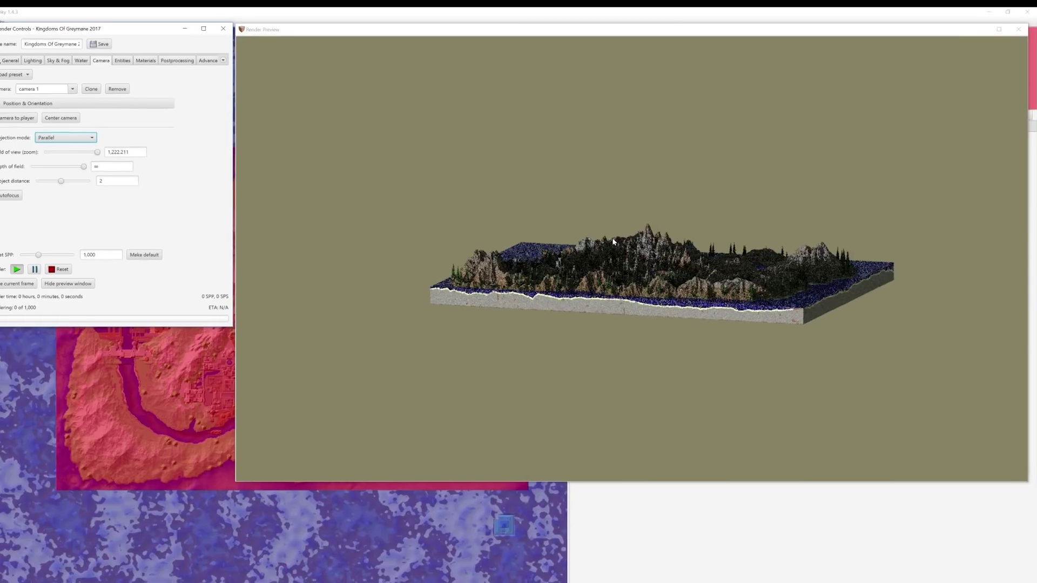
{"action": "scroll", "coordinate": [612, 239], "scroll_direction": "up", "scroll_amount": 3}
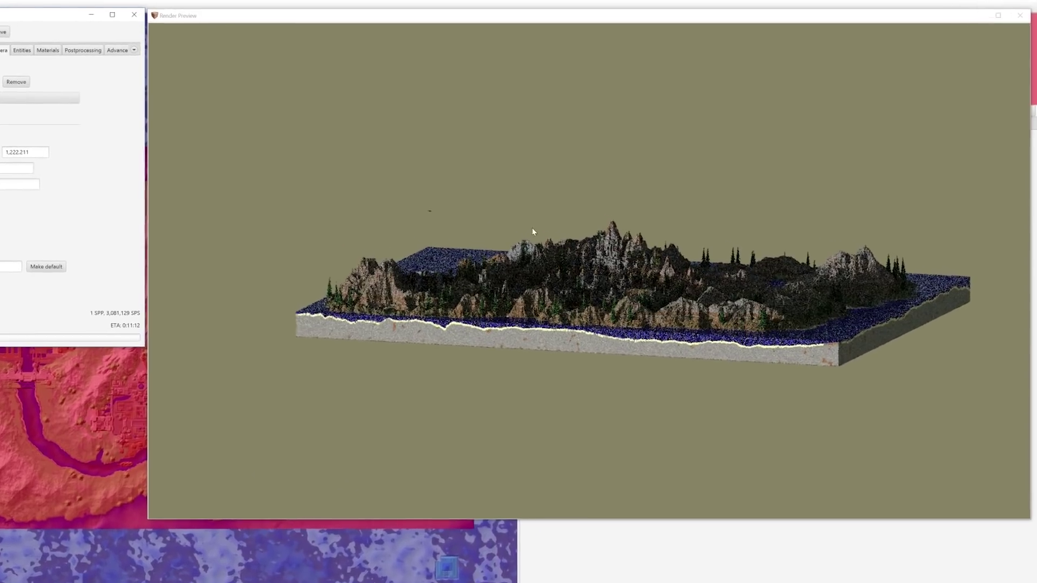
{"action": "scroll", "coordinate": [513, 259], "scroll_direction": "up", "scroll_amount": 2}
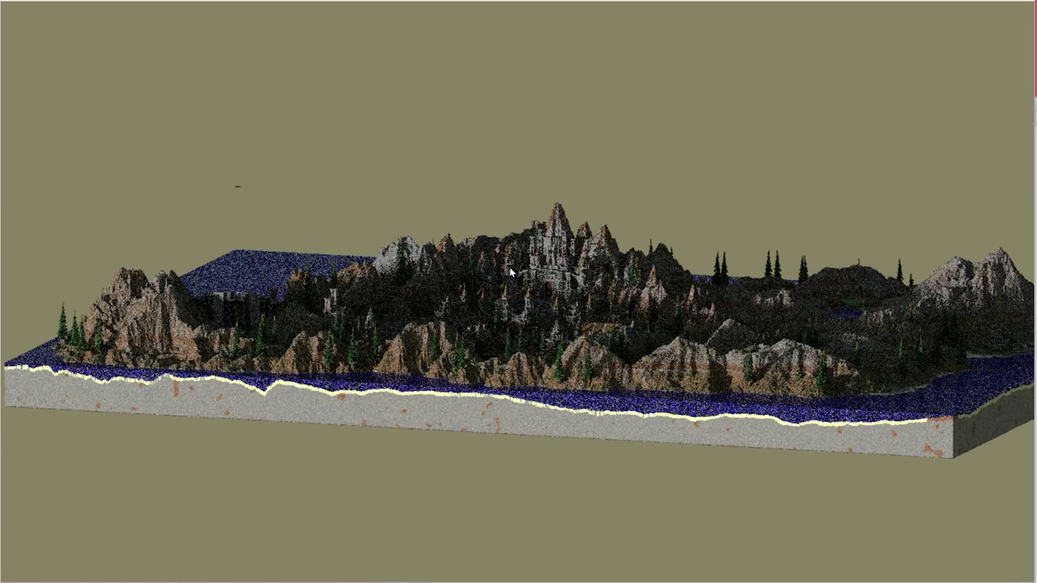
{"action": "scroll", "coordinate": [514, 271], "scroll_direction": "up", "scroll_amount": 2}
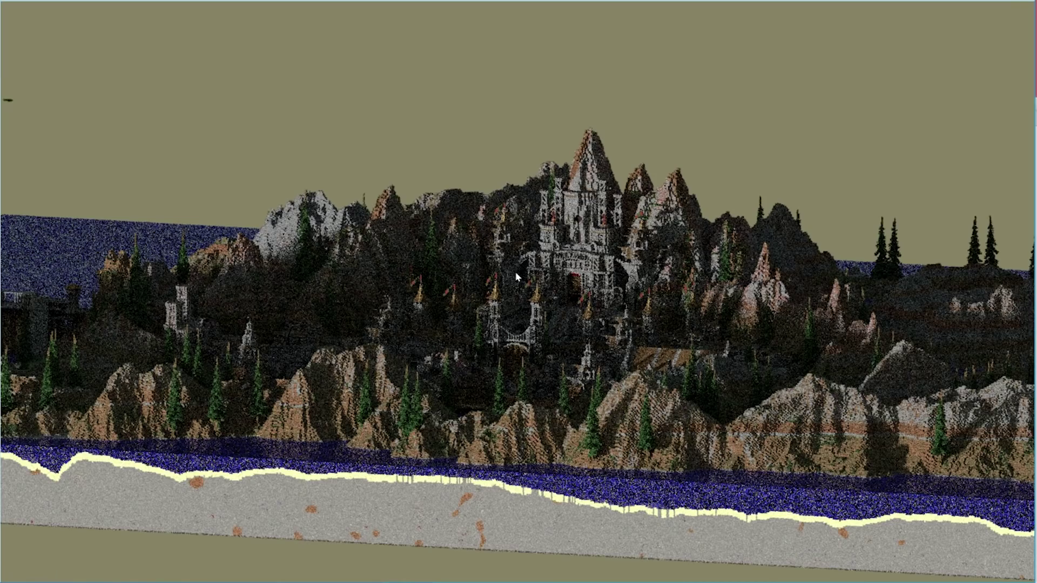
Step: Angle the camera down onto the castle and zoom to field of view 449.626
{"action": "left_click_drag", "start_coordinate": [515, 274], "coordinate": [516, 274]}
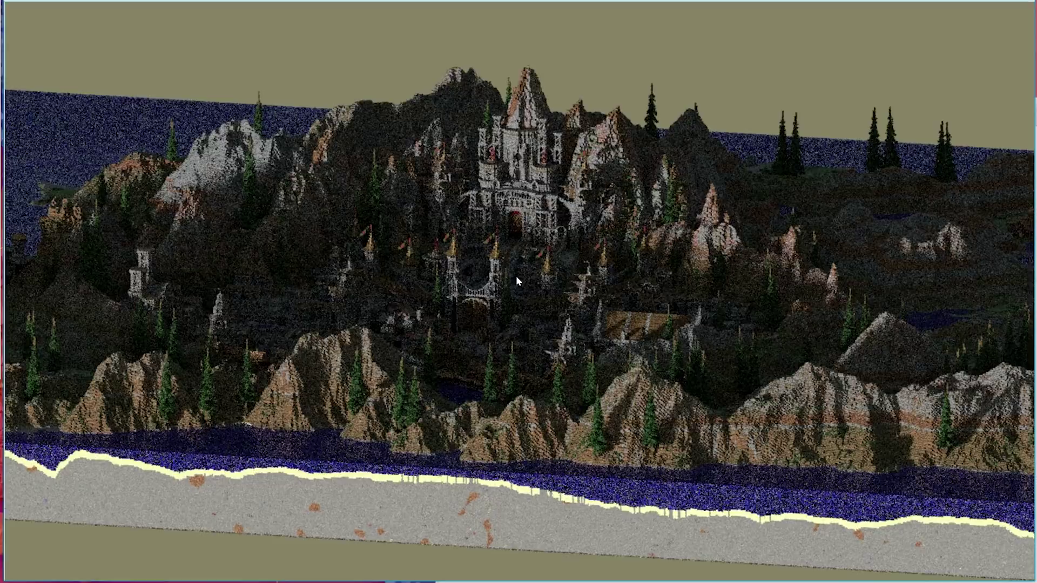
{"action": "scroll", "coordinate": [516, 275], "scroll_direction": "up", "scroll_amount": 2}
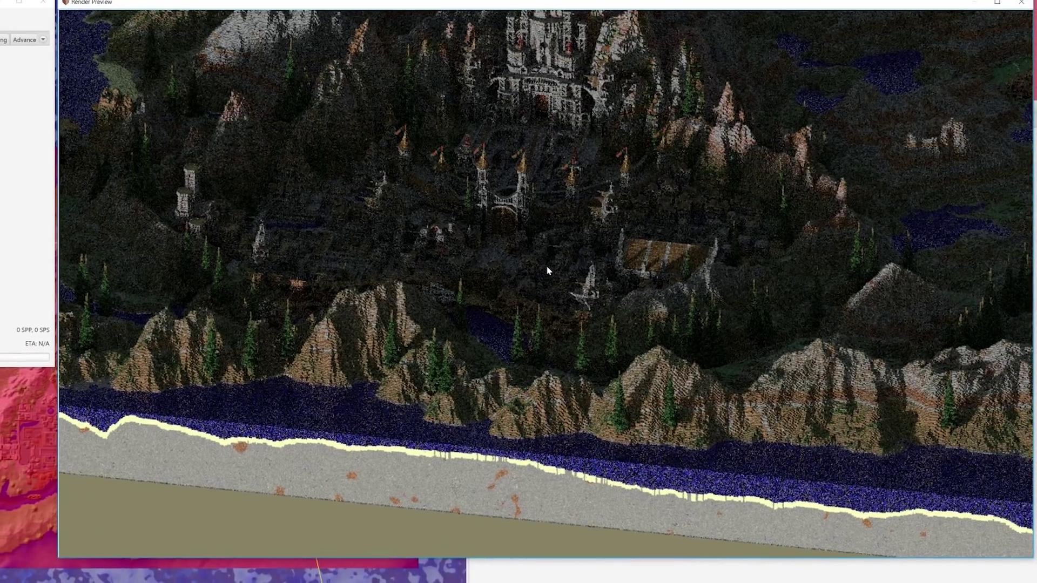
{"action": "scroll", "coordinate": [559, 254], "scroll_direction": "up", "scroll_amount": 2}
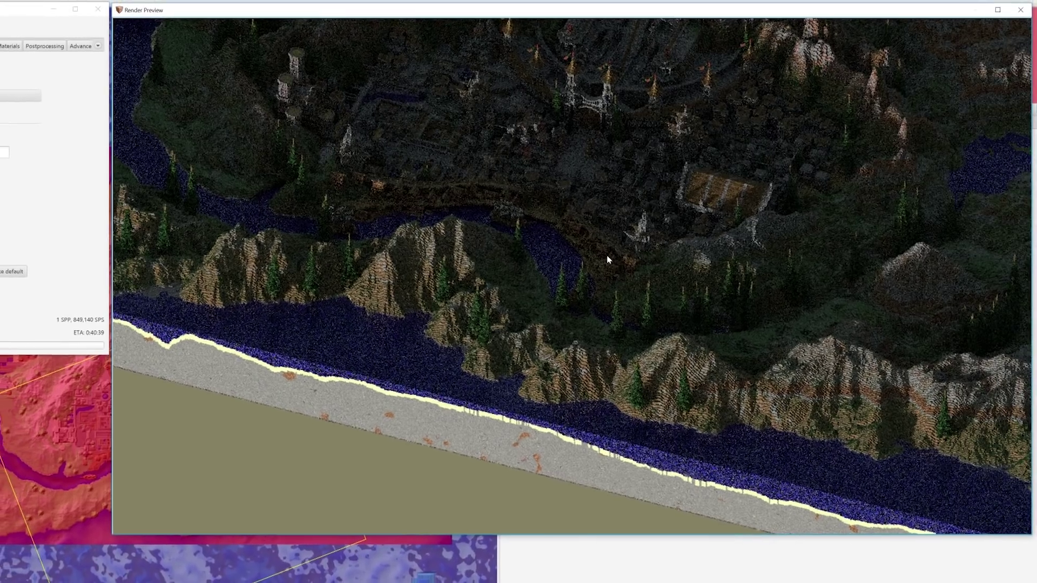
{"action": "scroll", "coordinate": [600, 256], "scroll_direction": "up", "scroll_amount": 1}
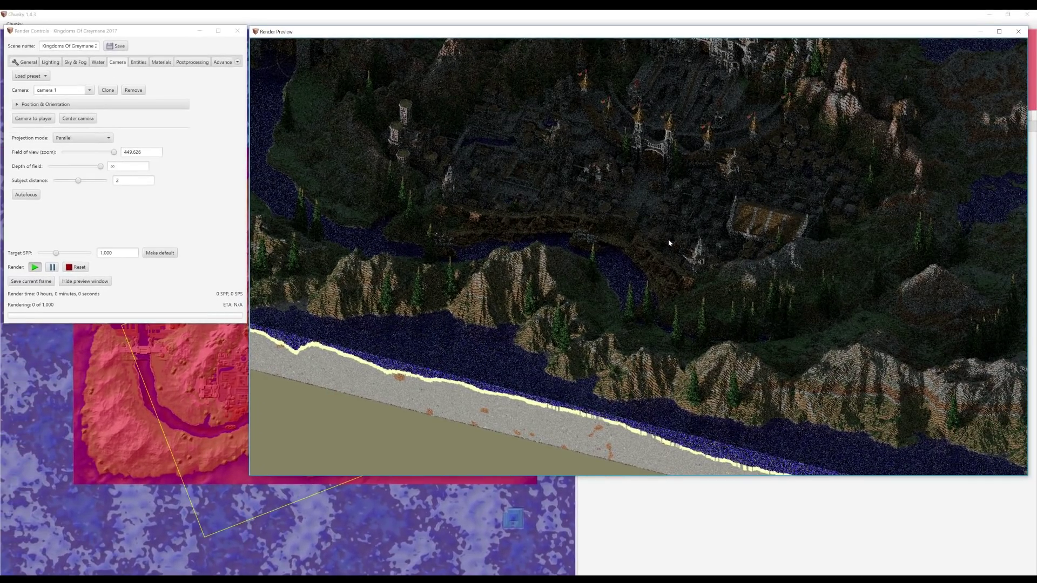
Step: Nudge the parallel camera with W so the castle sits along the top edge
{"action": "key", "text": "w"}
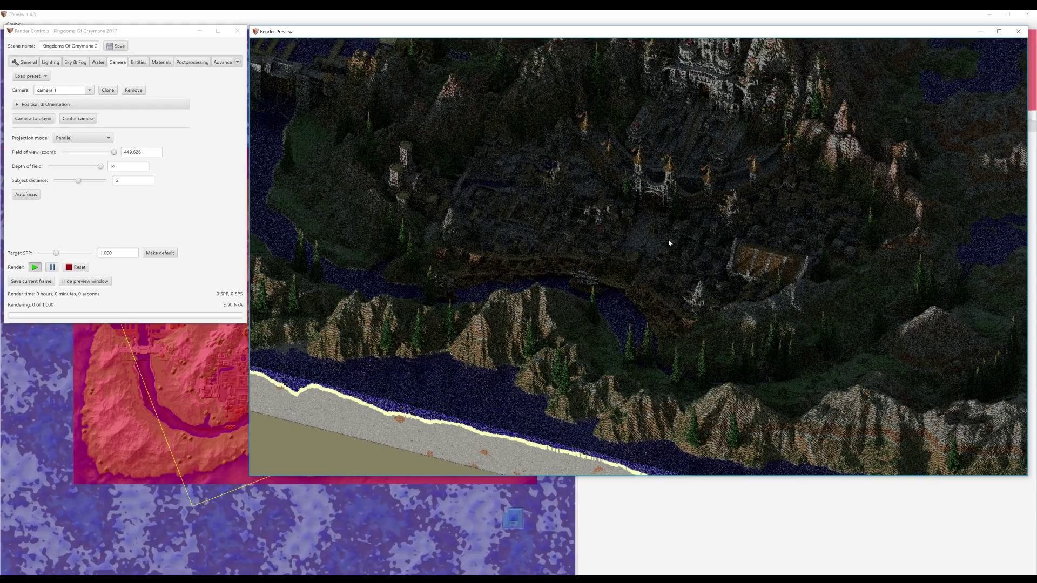